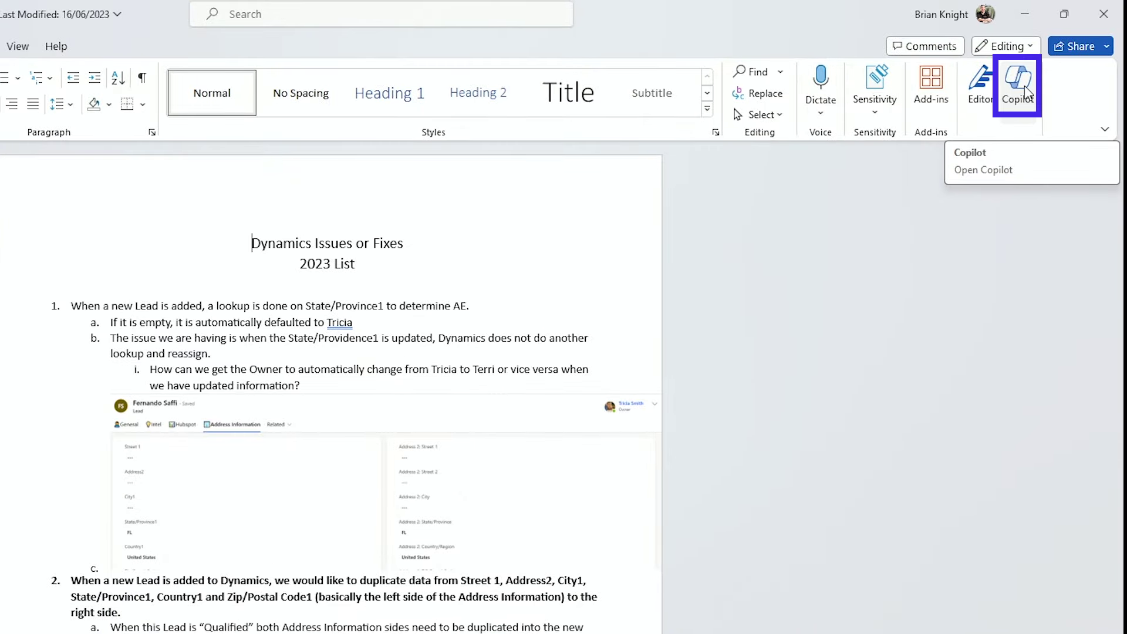
- Have Copilot summarize the document and review its lead assignment, phone and country field issues
left_click(1024, 91)
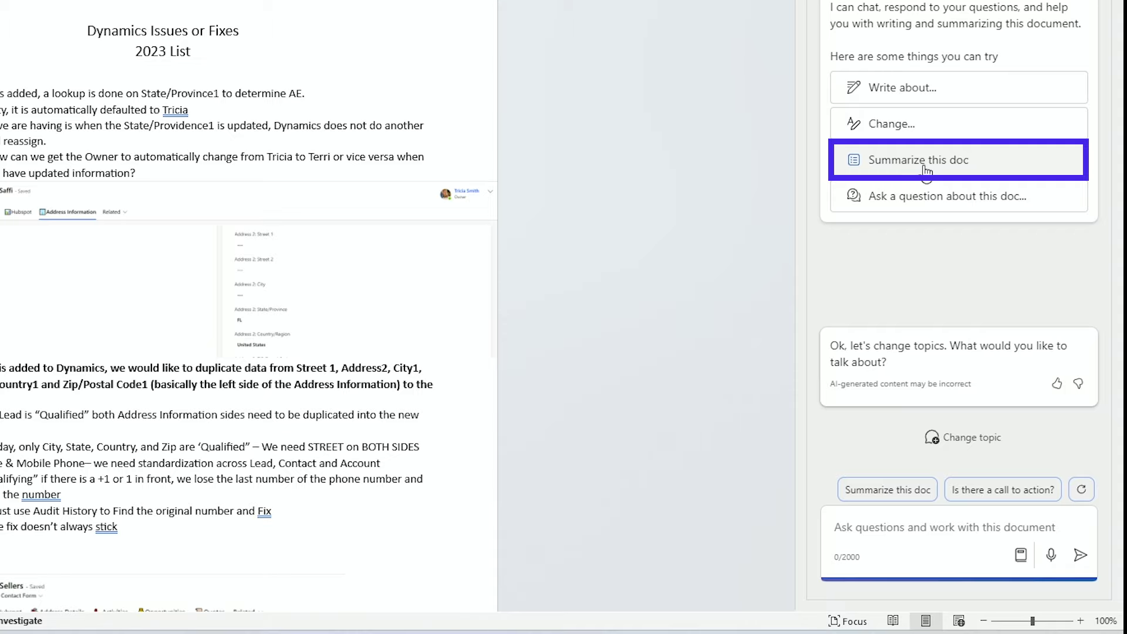
left_click(949, 160)
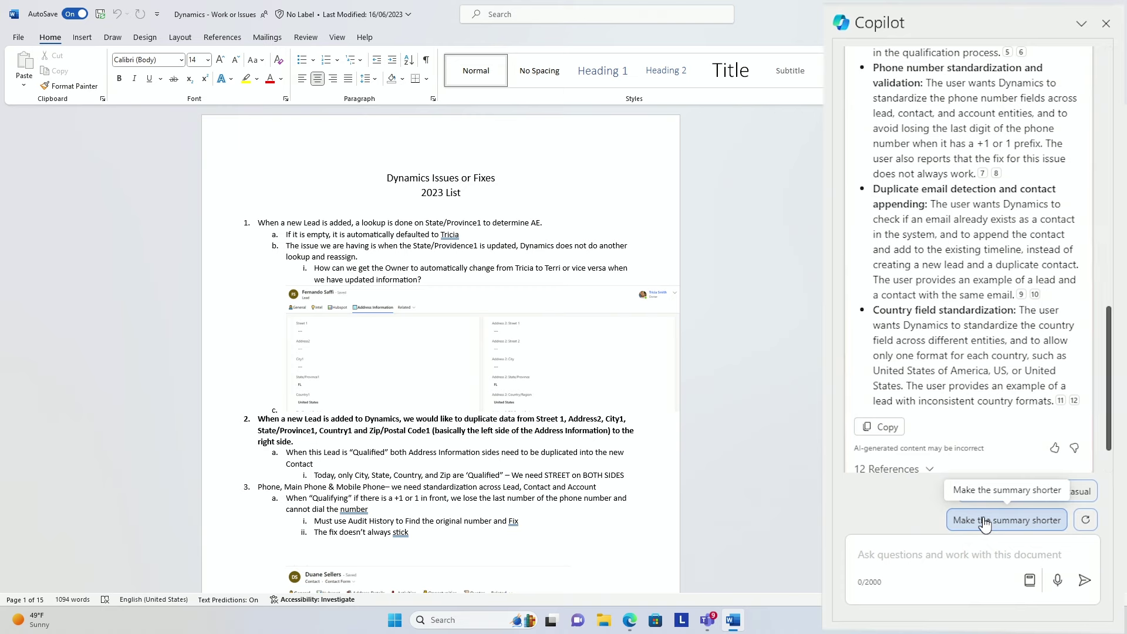
scroll(917, 175, "up", 5)
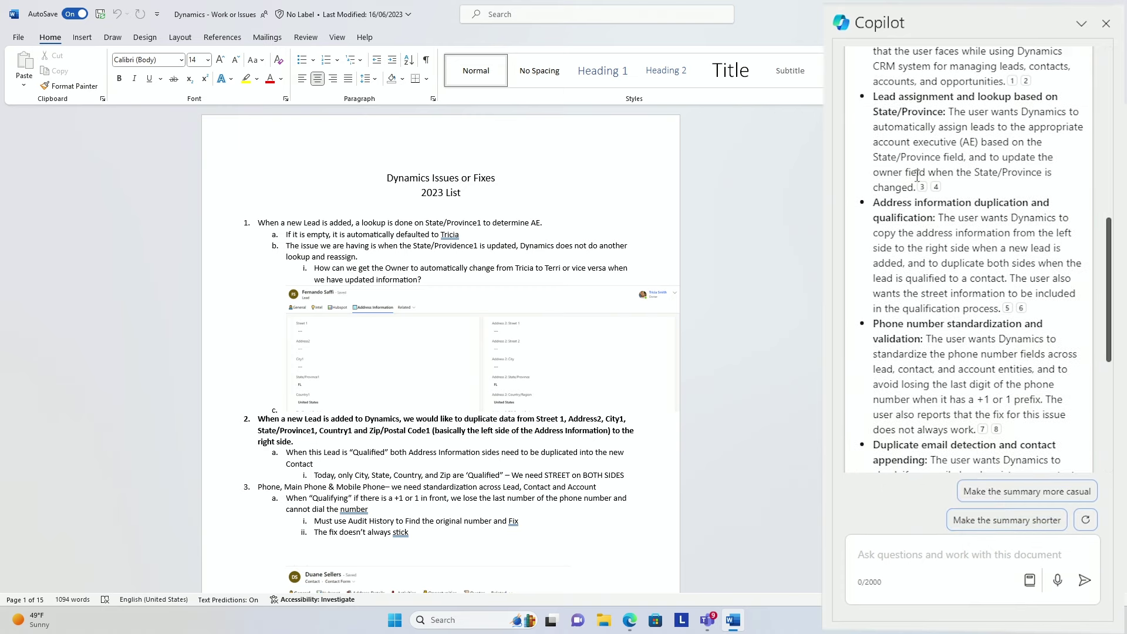
scroll(917, 175, "up", 3)
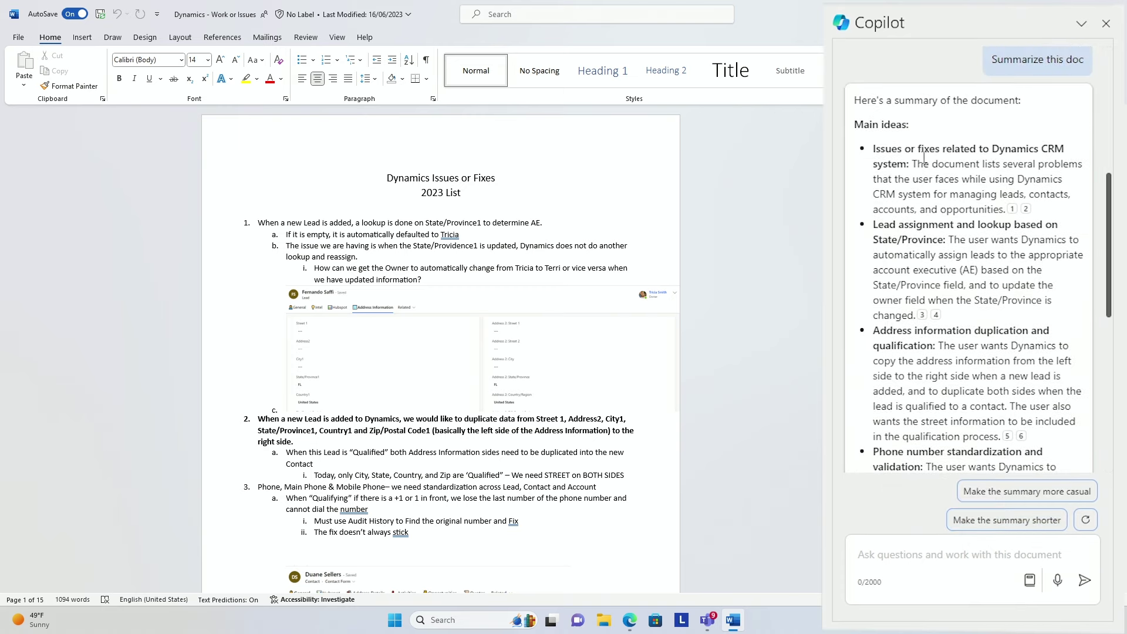
scroll(984, 219, "down", 8)
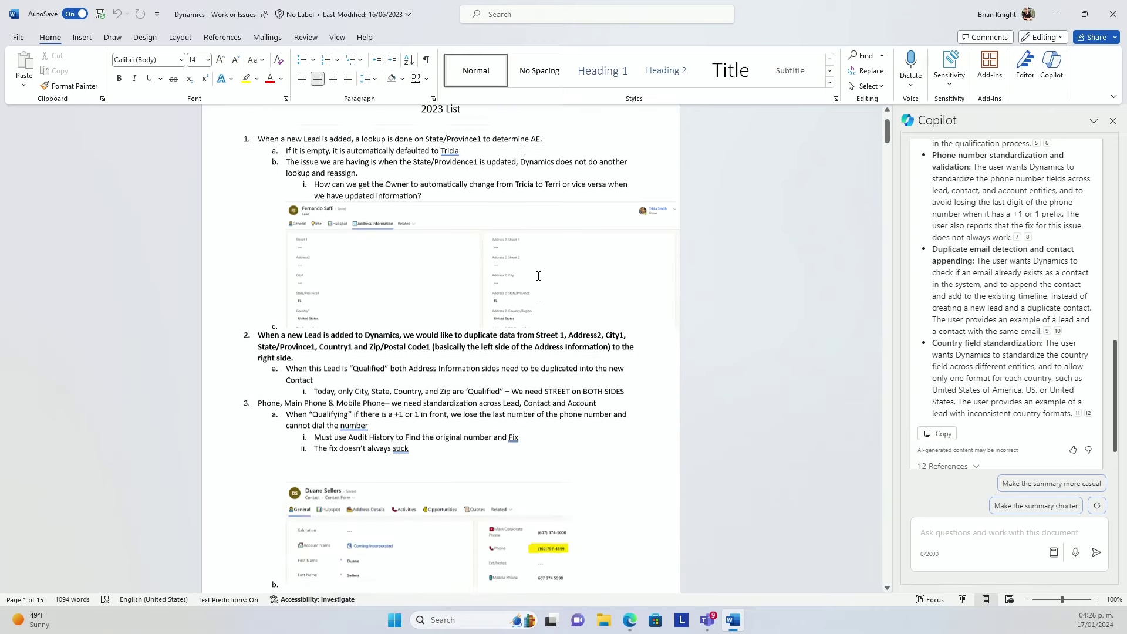
scroll(550, 281, "up", 10)
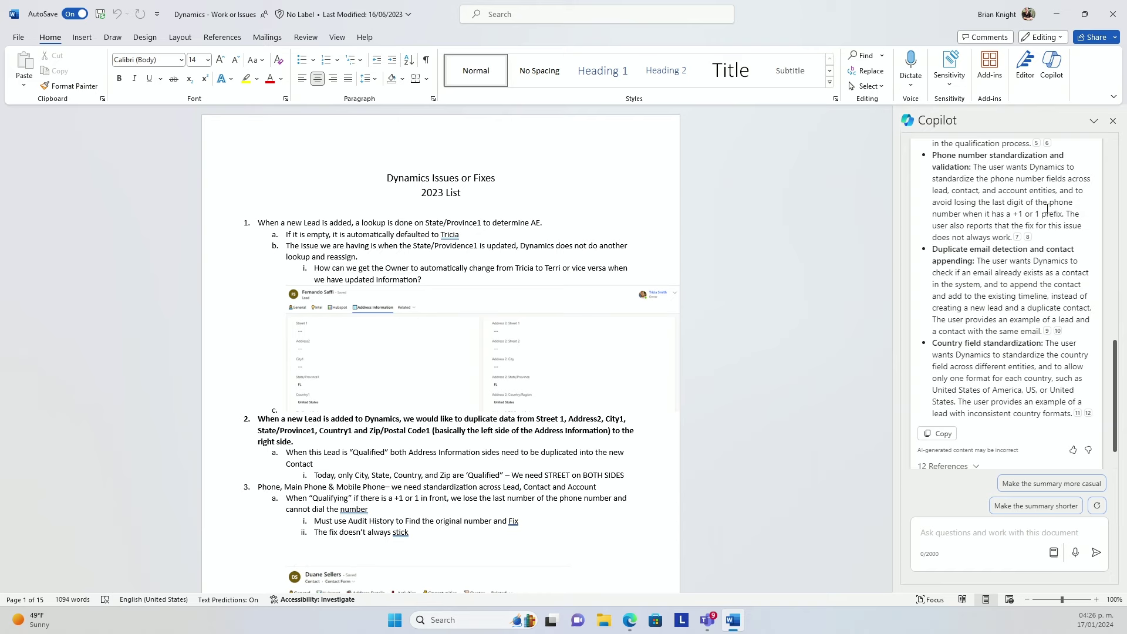
- Create a new blank document from the File > New templates
left_click(19, 37)
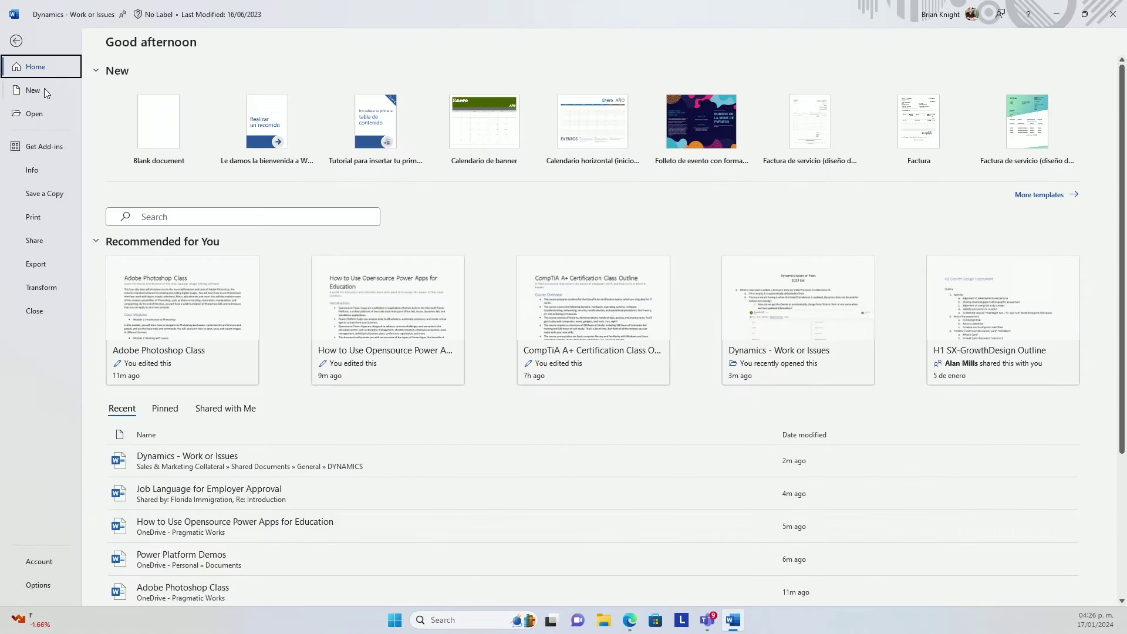
left_click(45, 93)
left_click(187, 139)
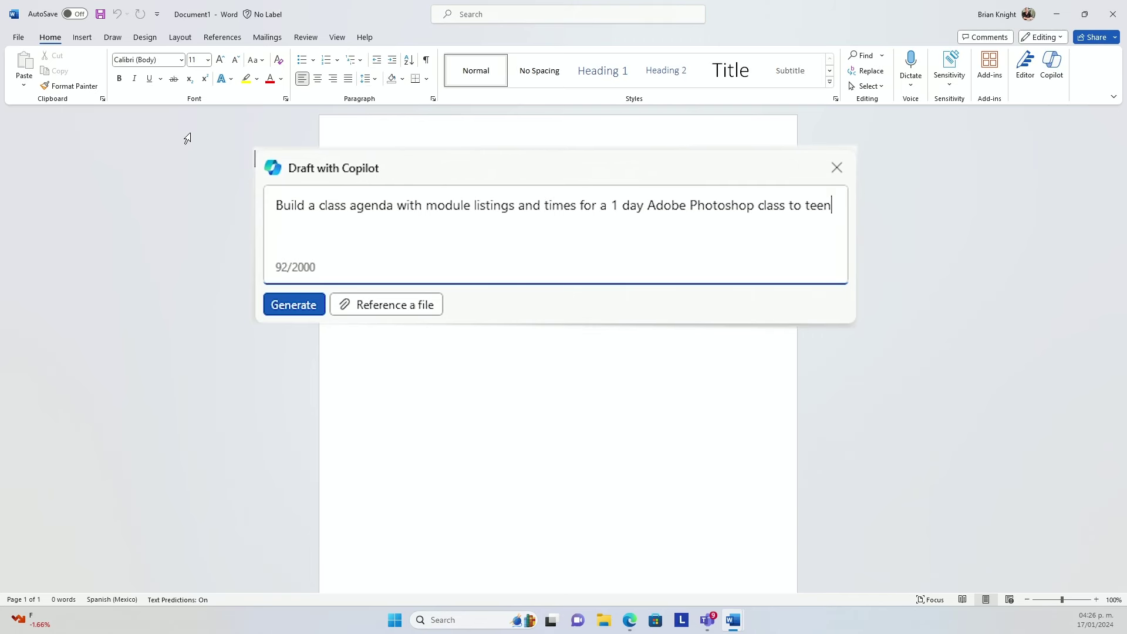
- Finish the one-day Adobe Photoshop teen class agenda prompt and generate the timed draft
type("agers")
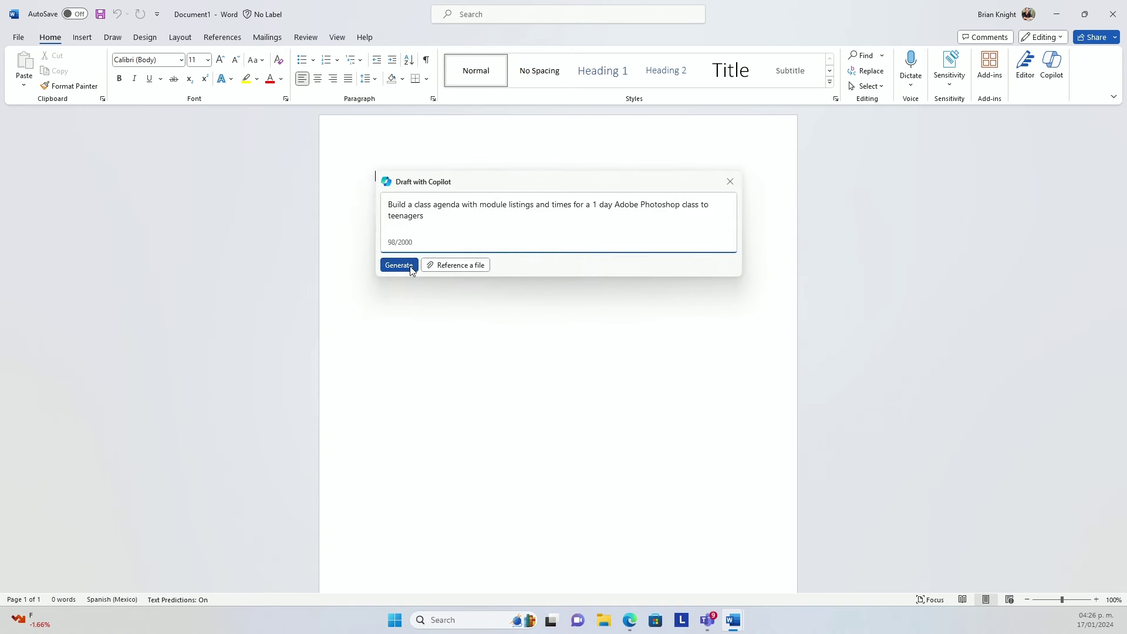
left_click(410, 267)
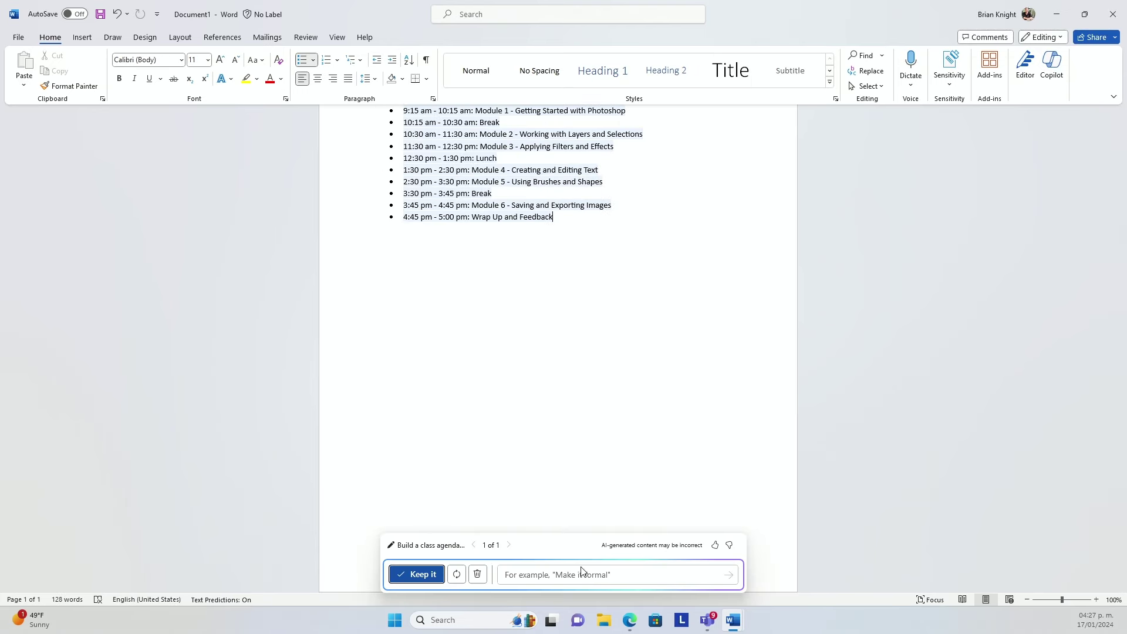
- Ask Copilot to refine the agenda with 'Describe each module in detail'
left_click(622, 575)
type("Describe each module in detail")
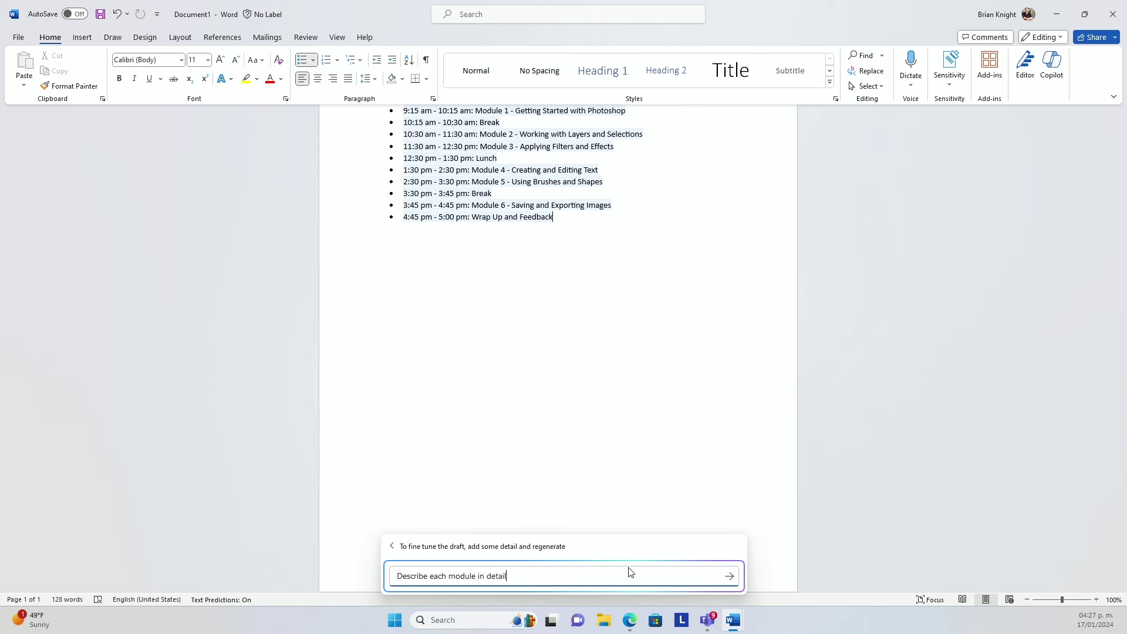
key("shift+Return")
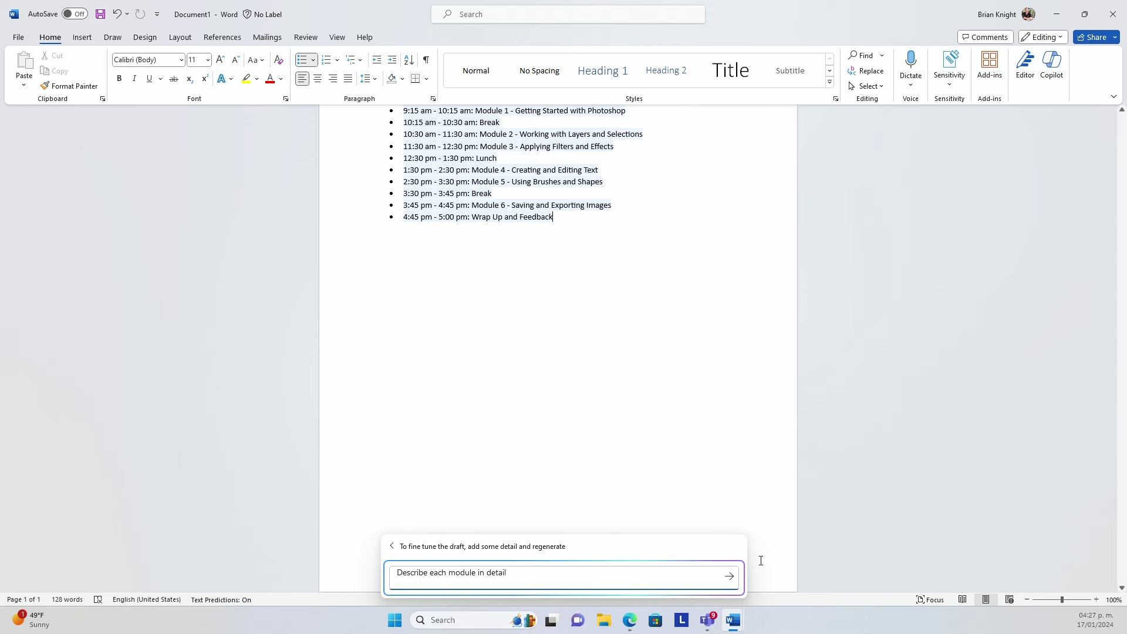
left_click(729, 576)
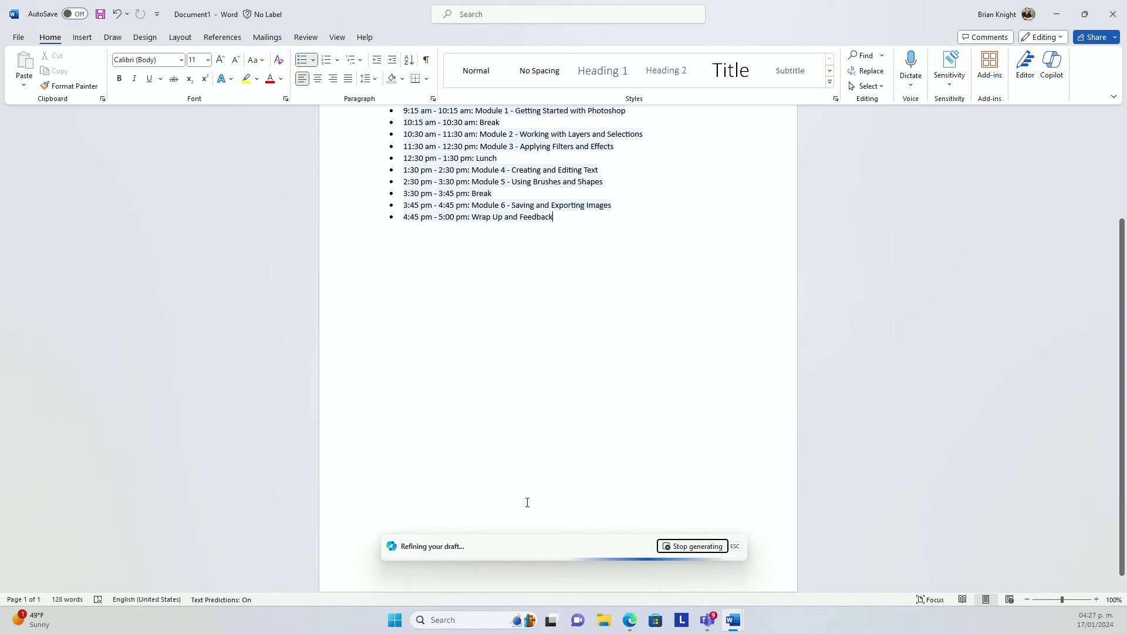
scroll(449, 189, "up", 3)
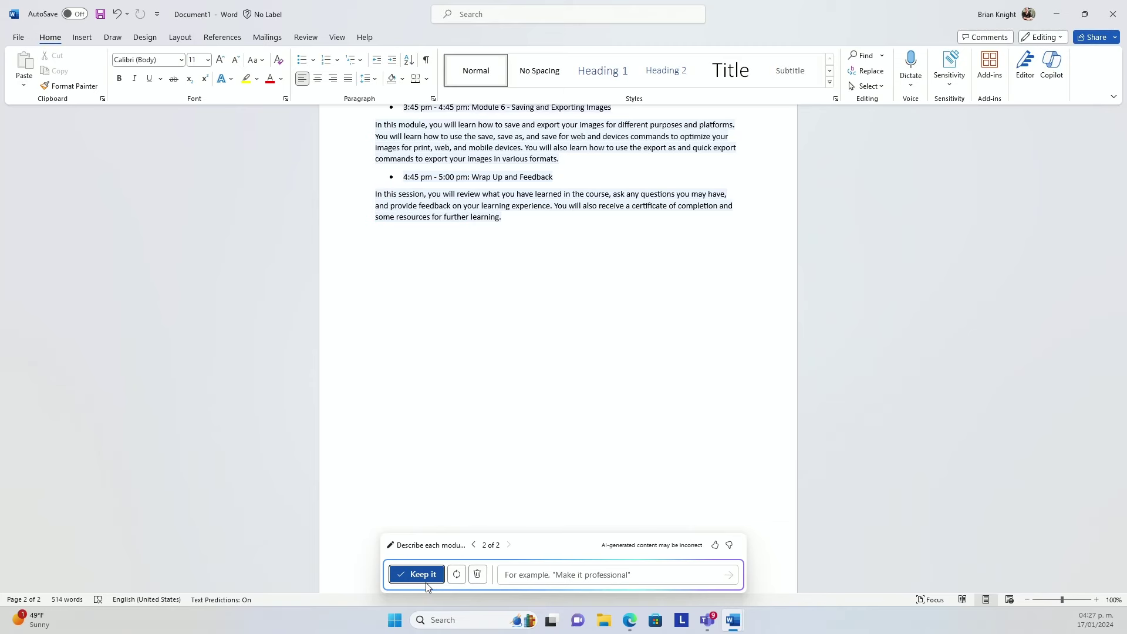
- Keep the two-page 'Adobe Photoshop Class for Teenagers' agenda and review it
left_click(422, 574)
scroll(481, 435, "up", 15)
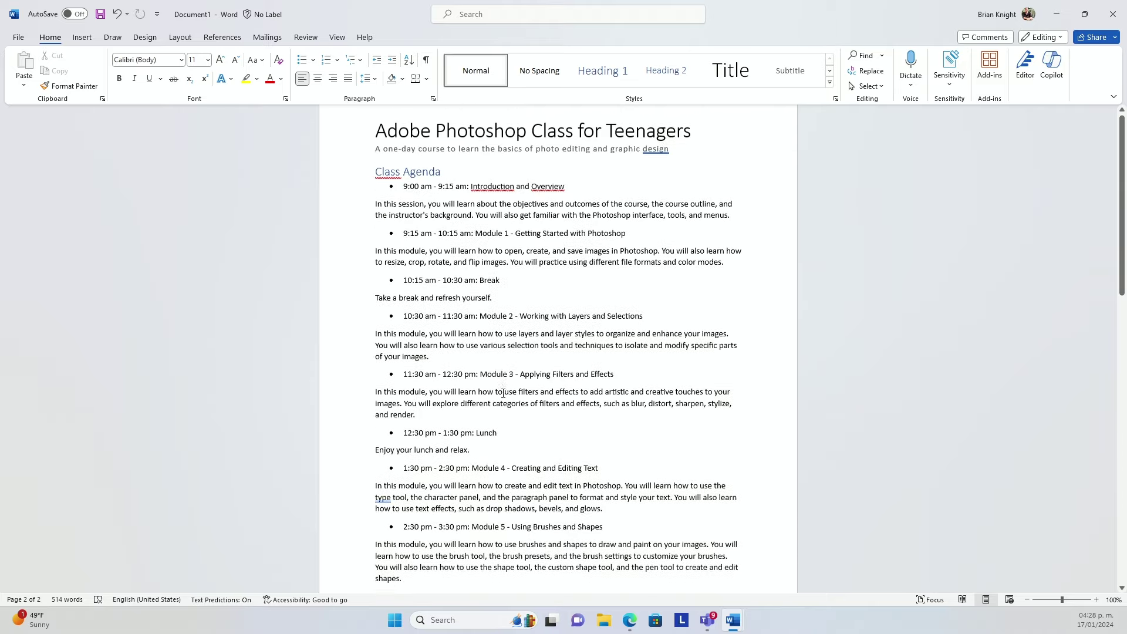
scroll(496, 370, "up", 2)
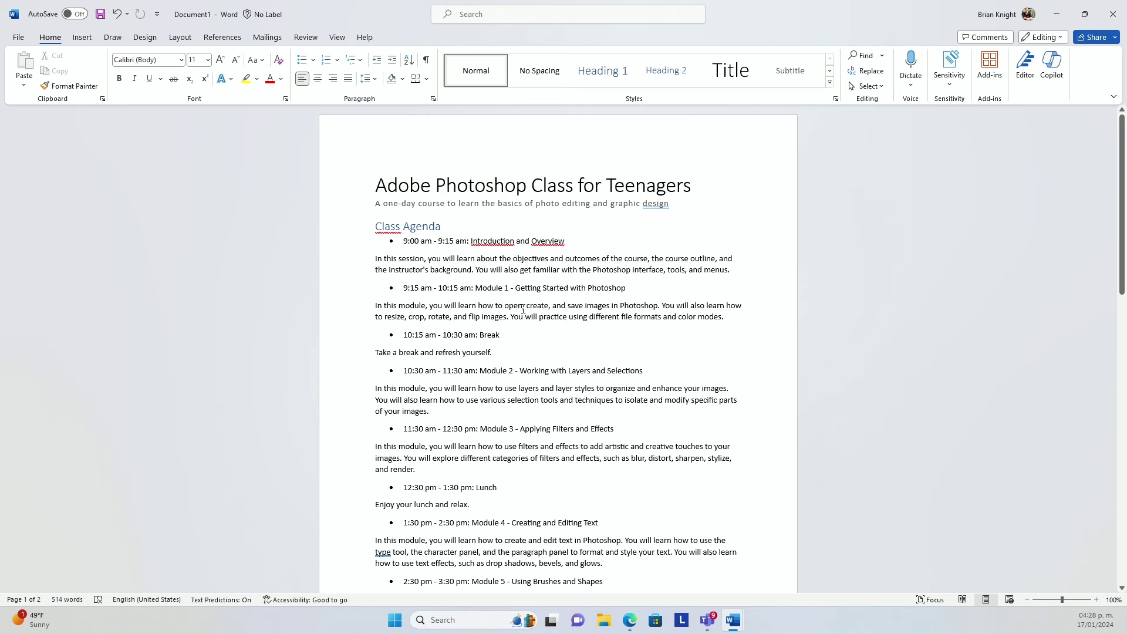
scroll(522, 318, "down", 17)
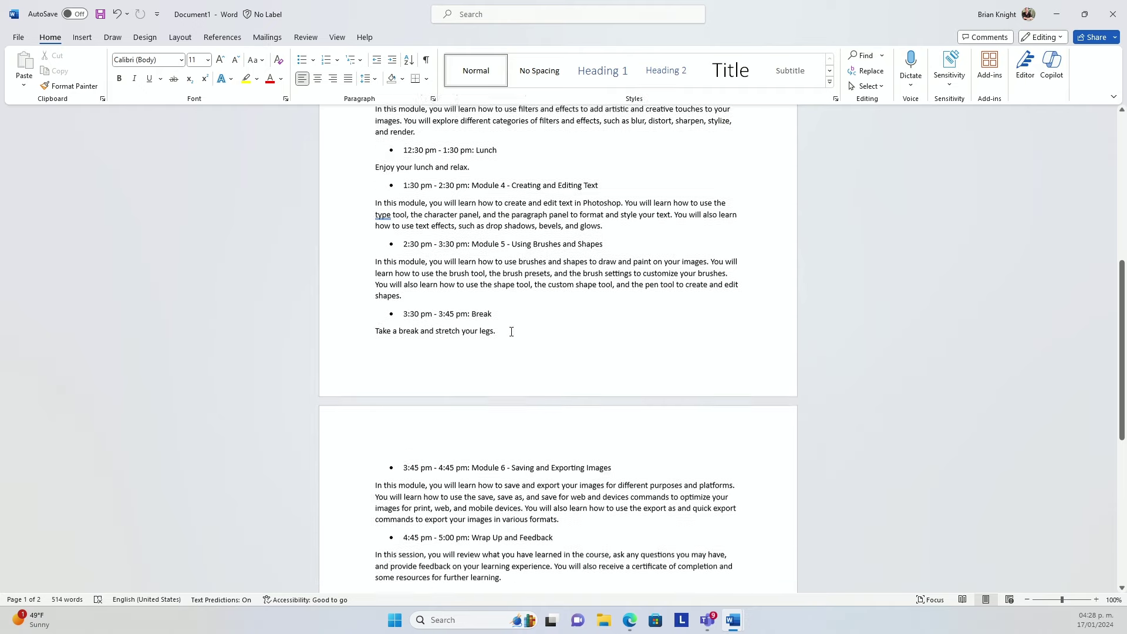
scroll(559, 402, "down", 1)
- Rewrite the Wrap Up and Feedback paragraph with Copilot in an Imaginative tone and replace it
left_click_drag(526, 385, 375, 356)
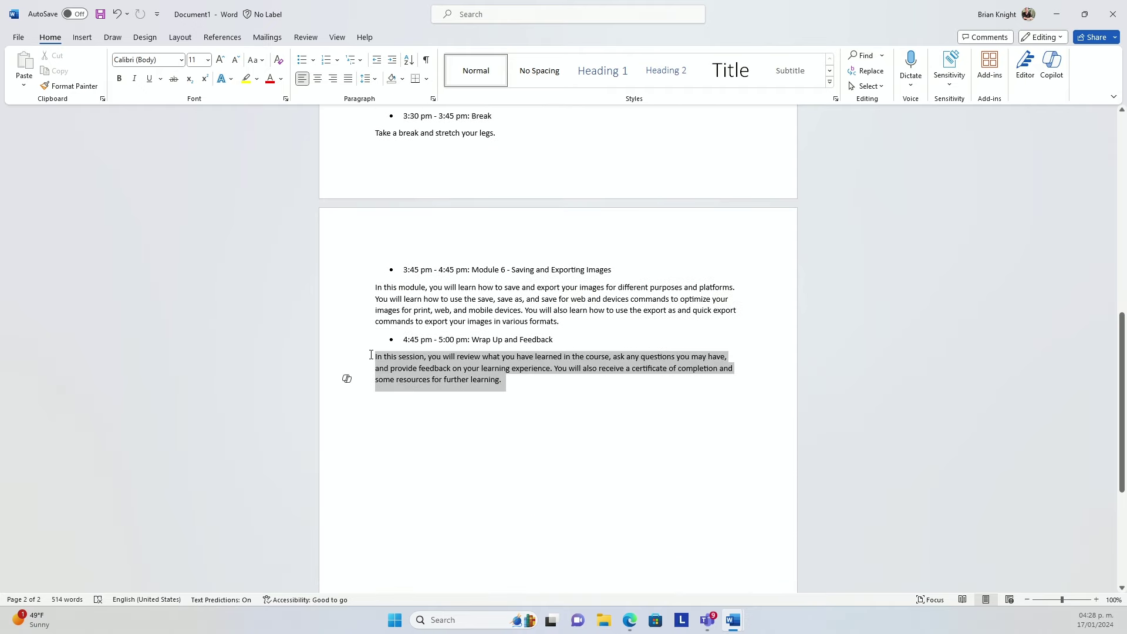
left_click(347, 378)
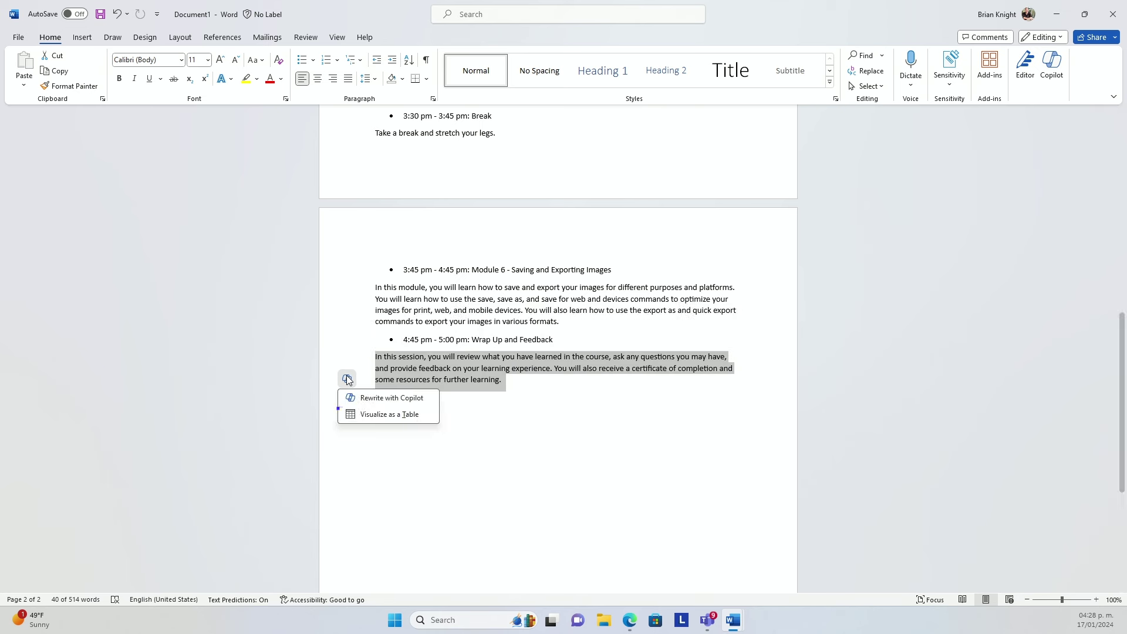
left_click(374, 399)
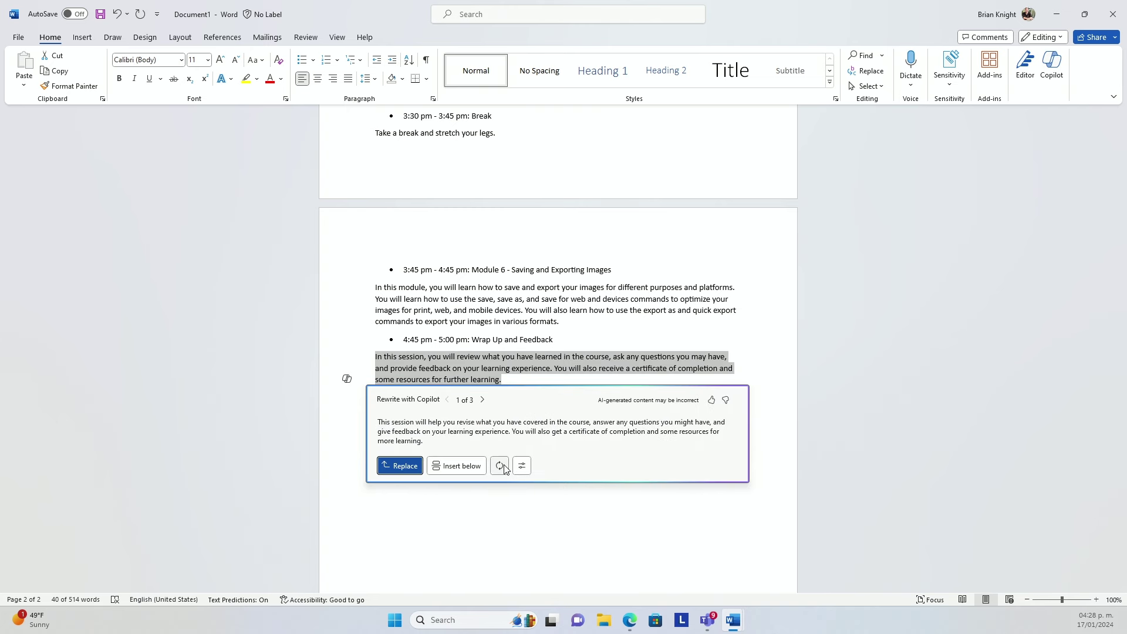
left_click(500, 466)
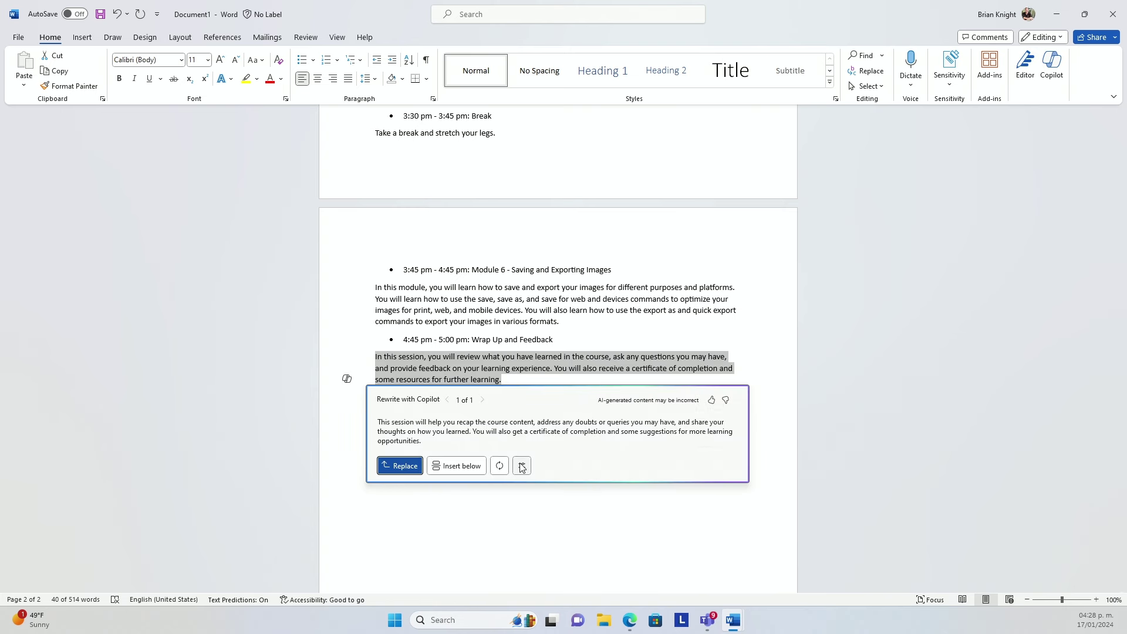
left_click(521, 466)
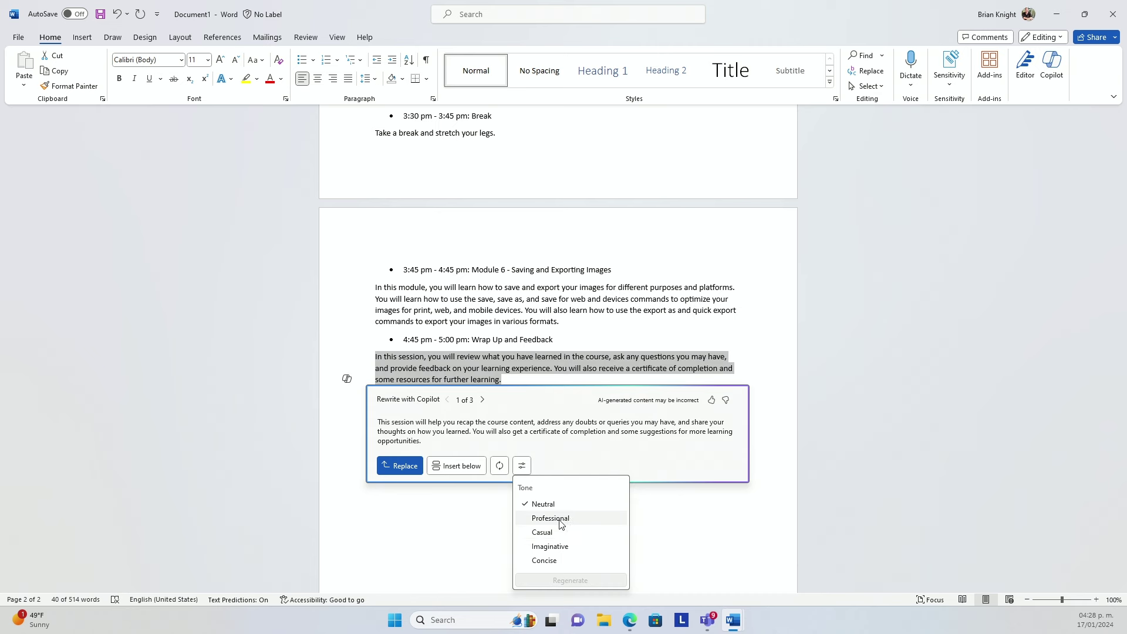
left_click(550, 546)
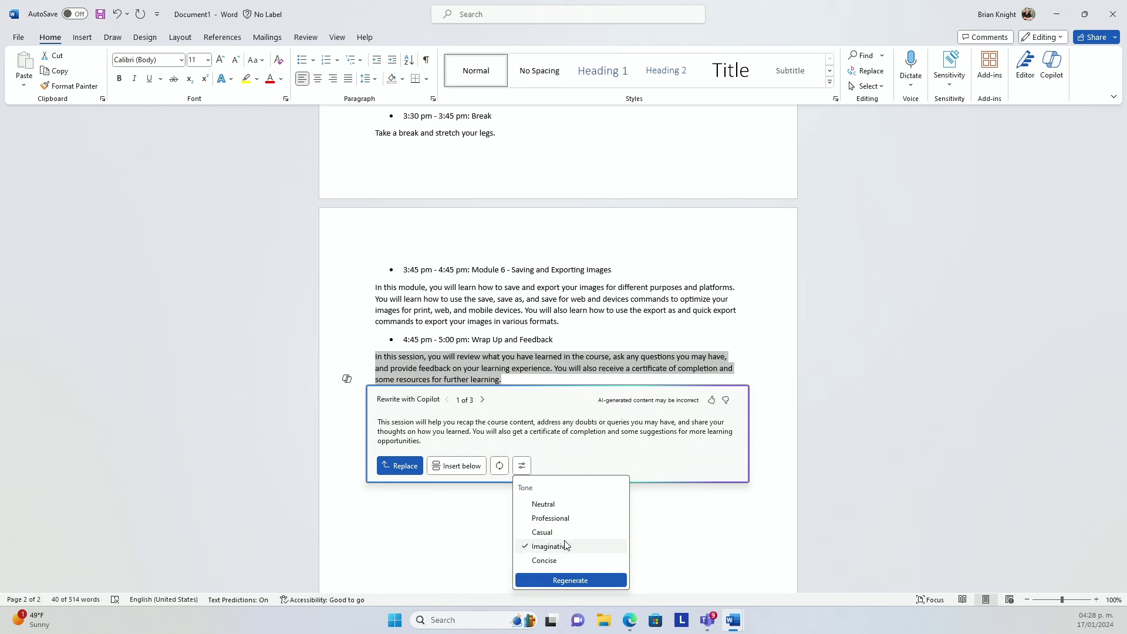
left_click(590, 582)
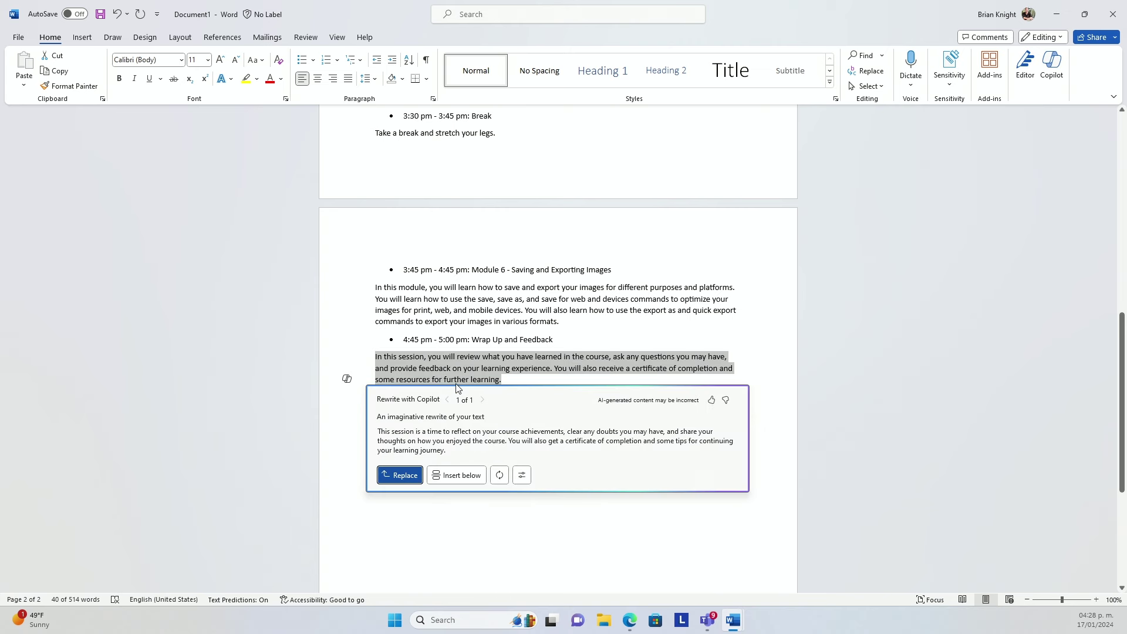
left_click(404, 476)
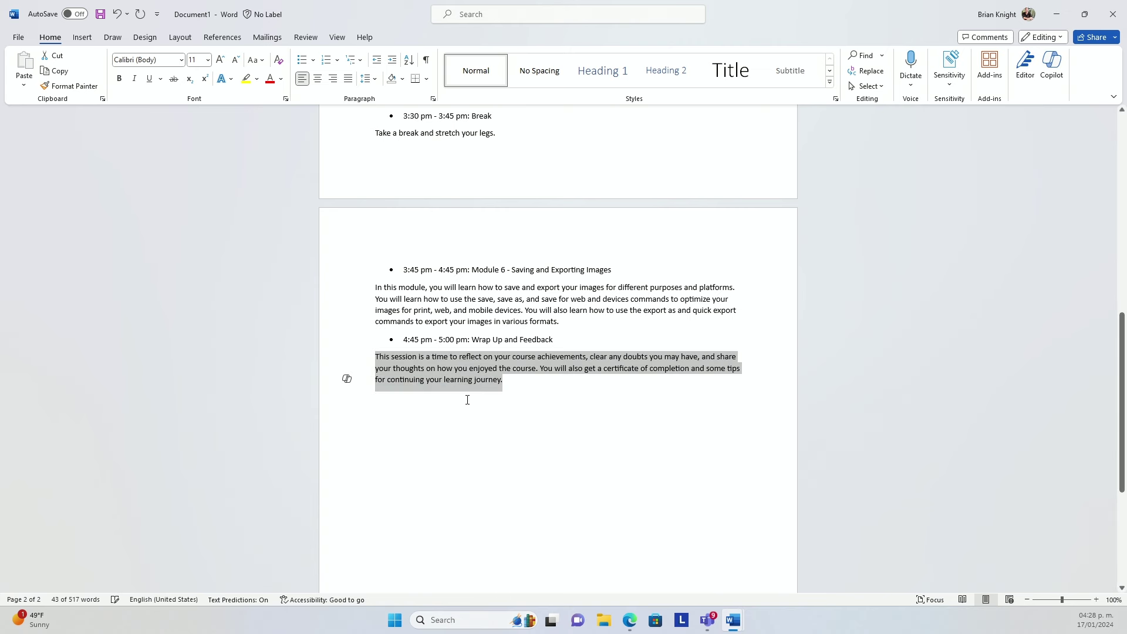
left_click(488, 369)
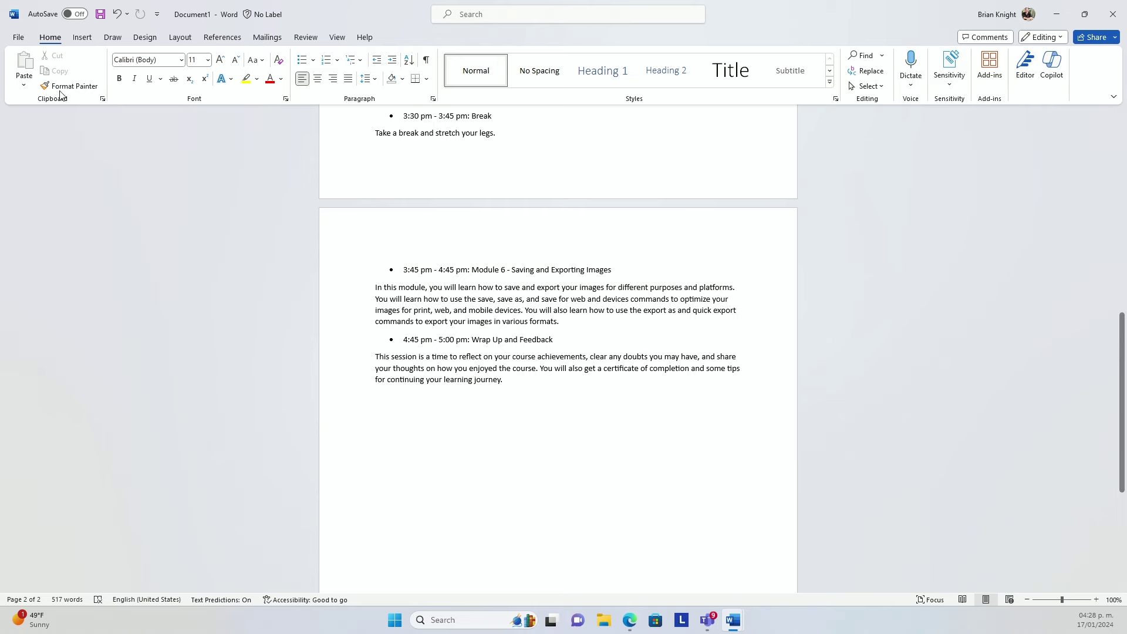
- Create Document2 as another blank document from the File page
left_click(19, 37)
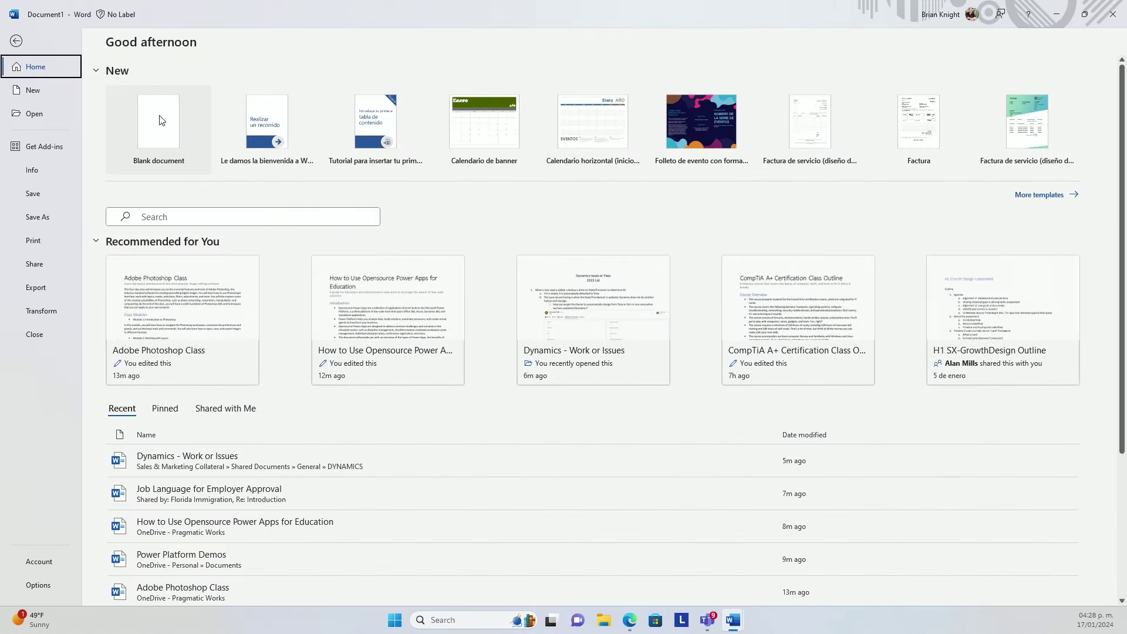
left_click(158, 120)
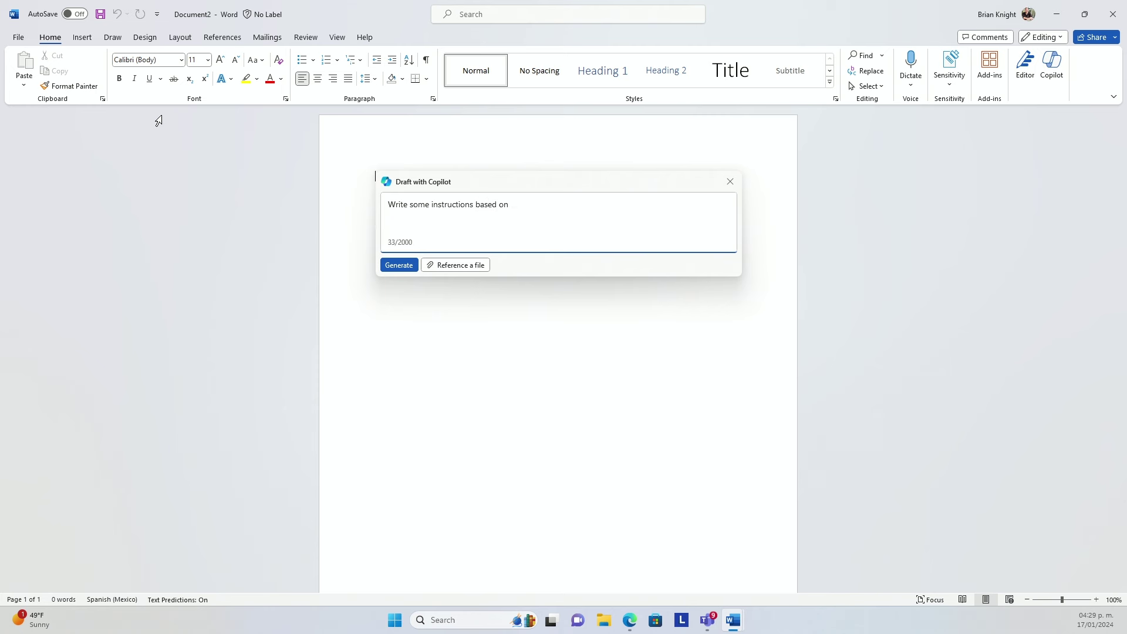
- Reference Opensource Power Apps.pptx in the 'Write some instructions based on' prompt
type("/")
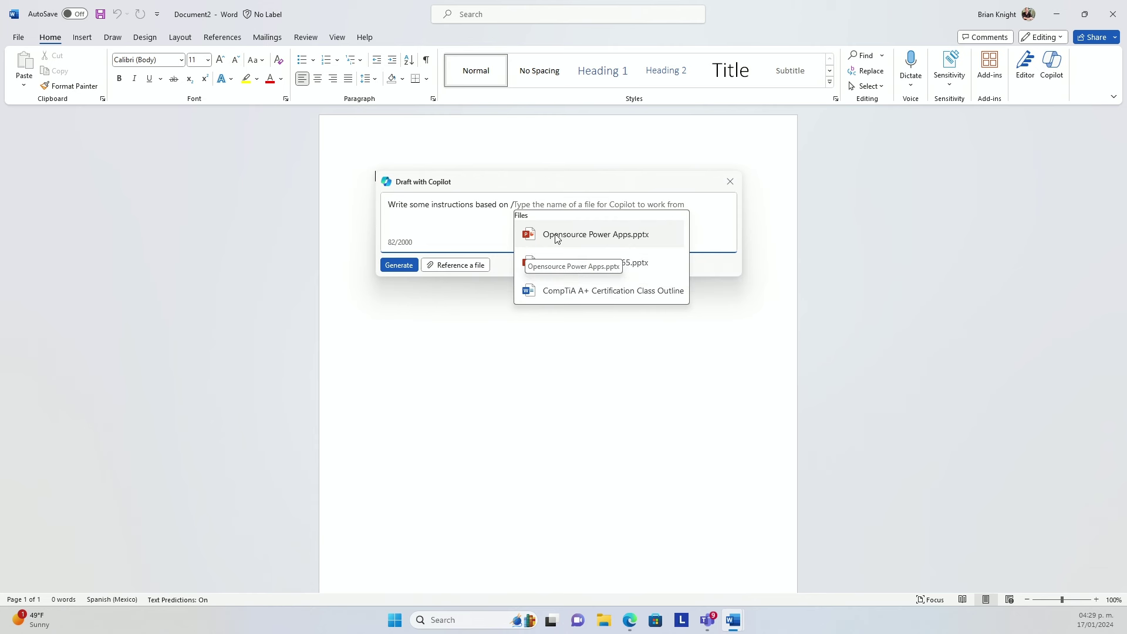
left_click(577, 234)
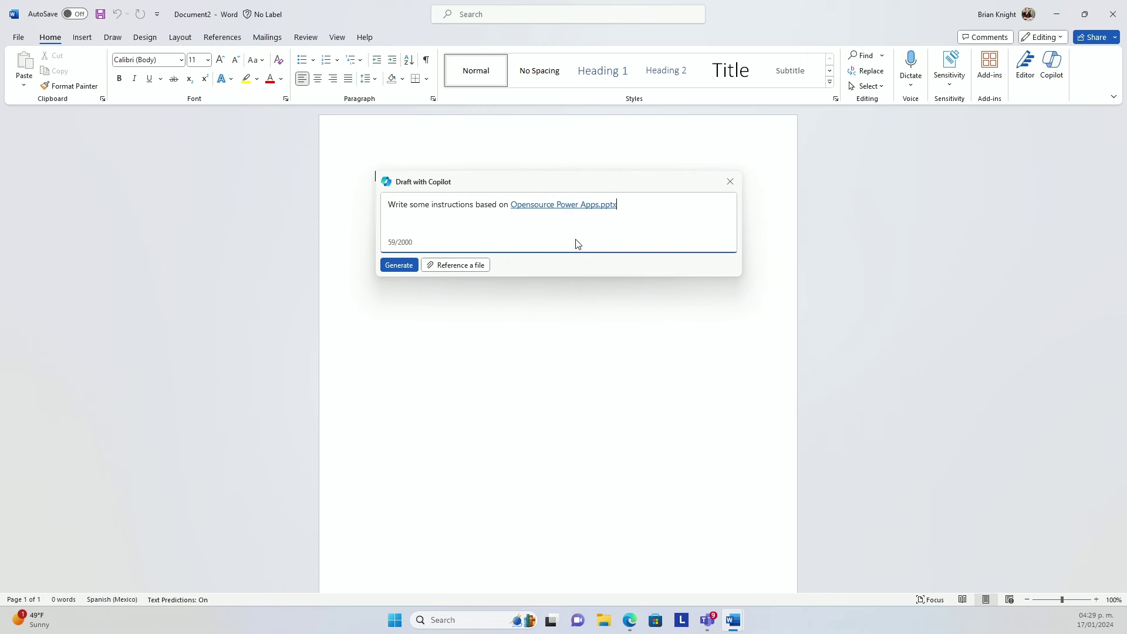
- Generate the Power Apps instructions and keep the four-page, 1732-word guide
left_click(407, 269)
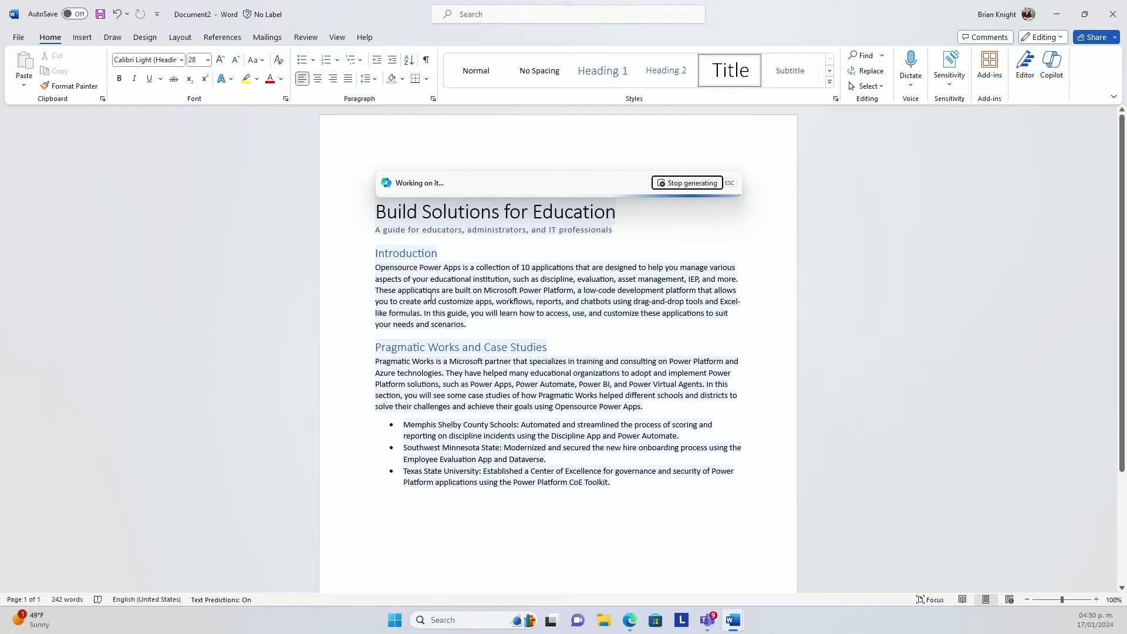
scroll(519, 378, "down", 3)
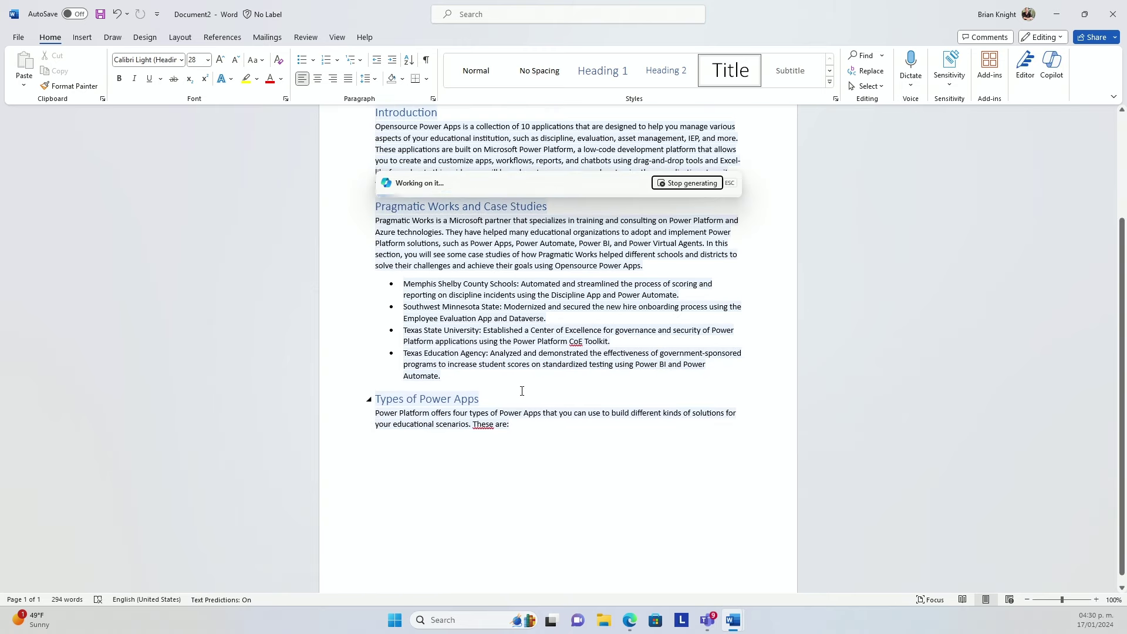
scroll(514, 320, "up", 2)
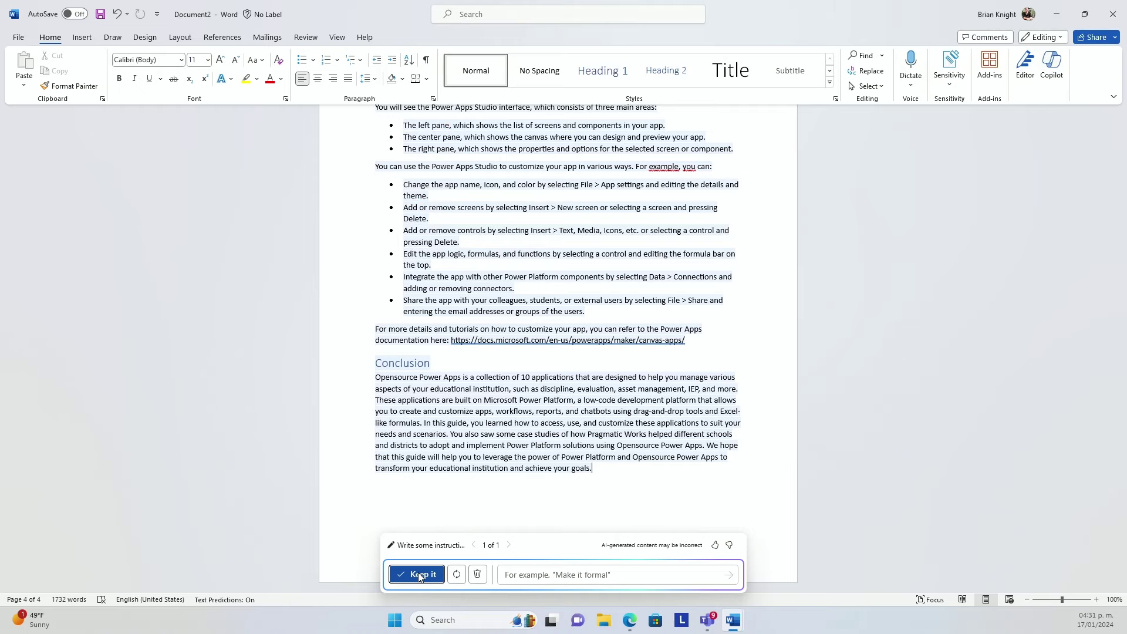
left_click(419, 575)
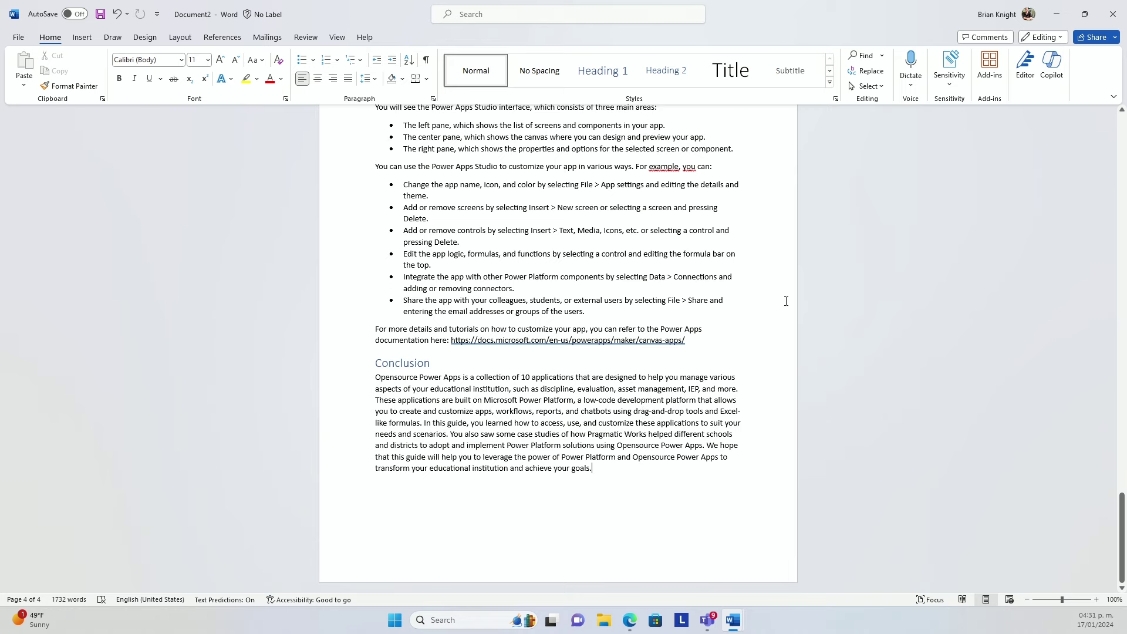
scroll(661, 274, "up", 3)
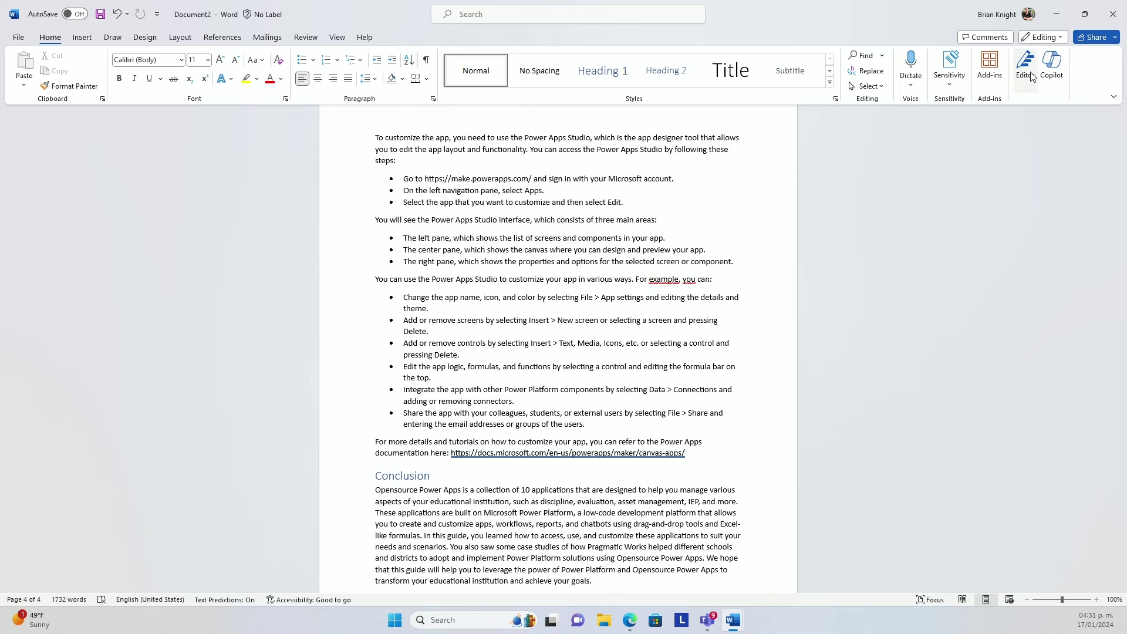
- Ask Copilot 'what is the call to action in this document?' and jump to its cited passage
left_click(1052, 67)
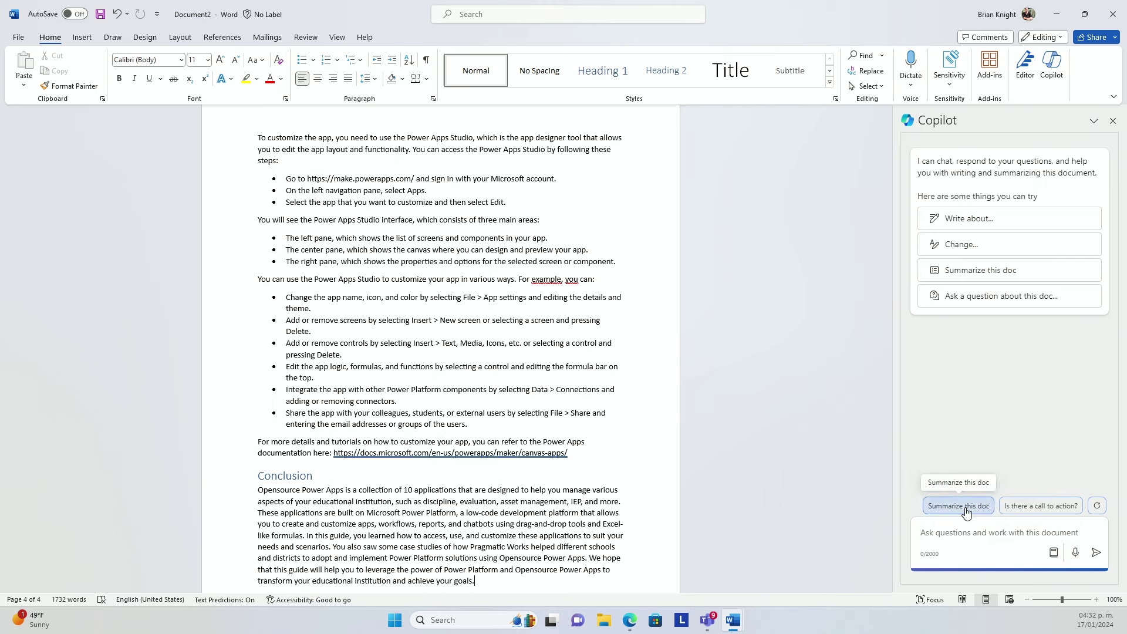
type("what i")
type("action in this document?")
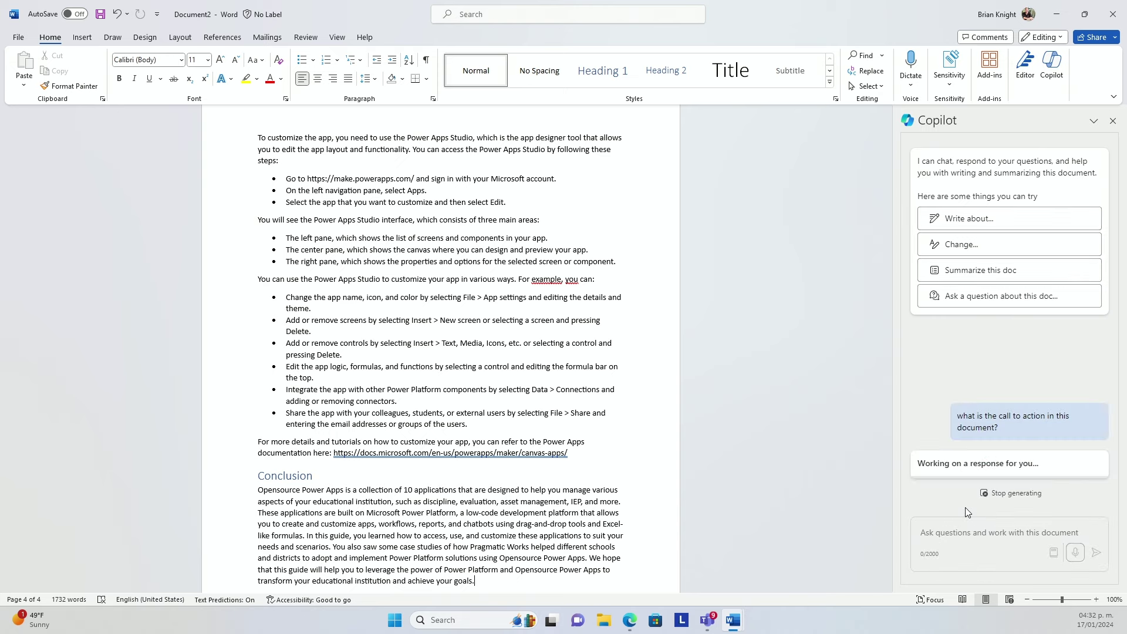
key("Return")
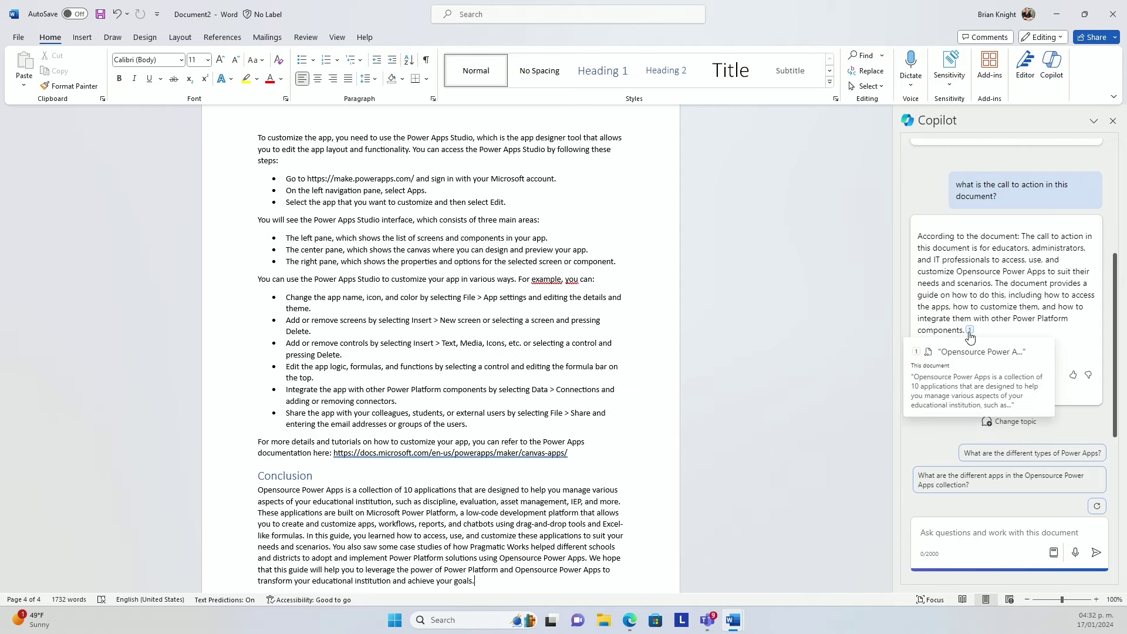
left_click(968, 331)
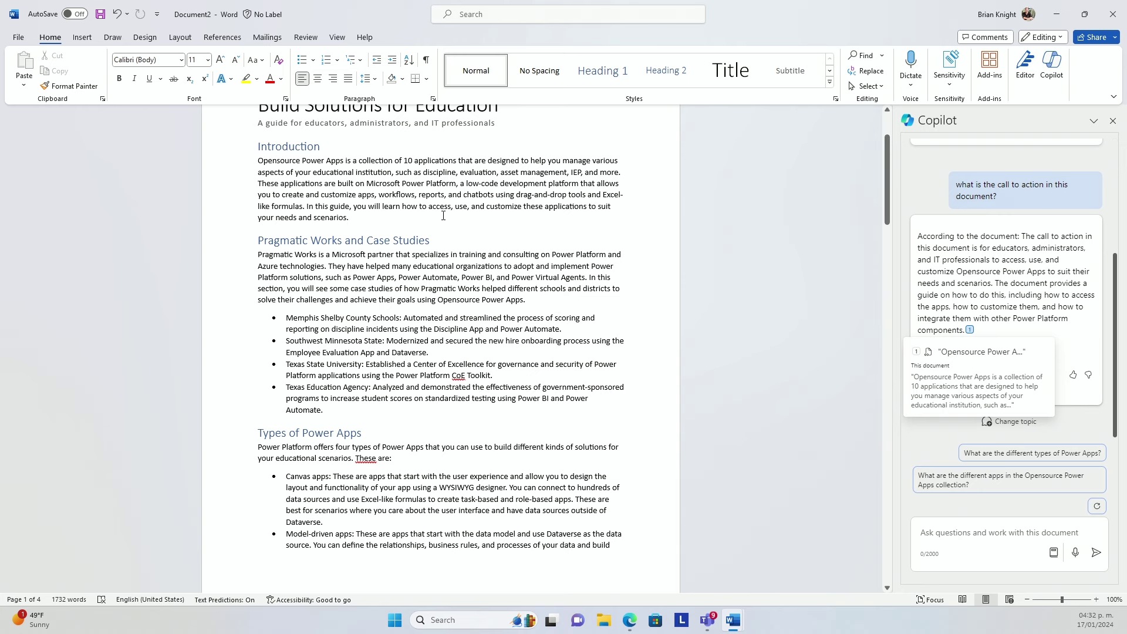
- Below the Introduction, prompt Copilot to 'Build some training modules based on this doc' and generate
key("Return")
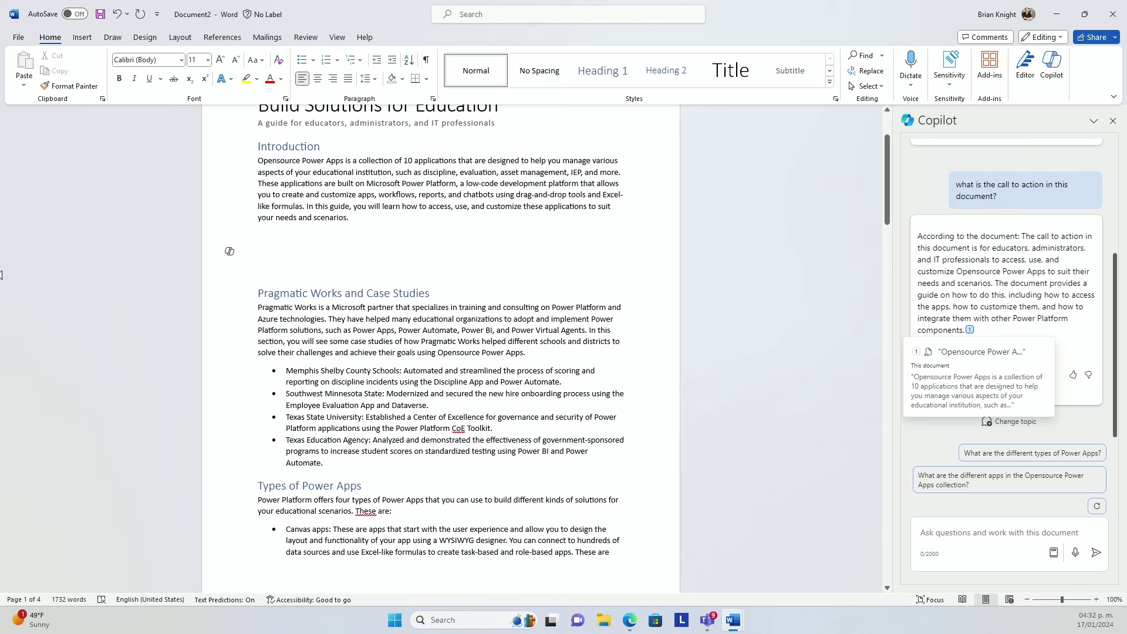
left_click(231, 250)
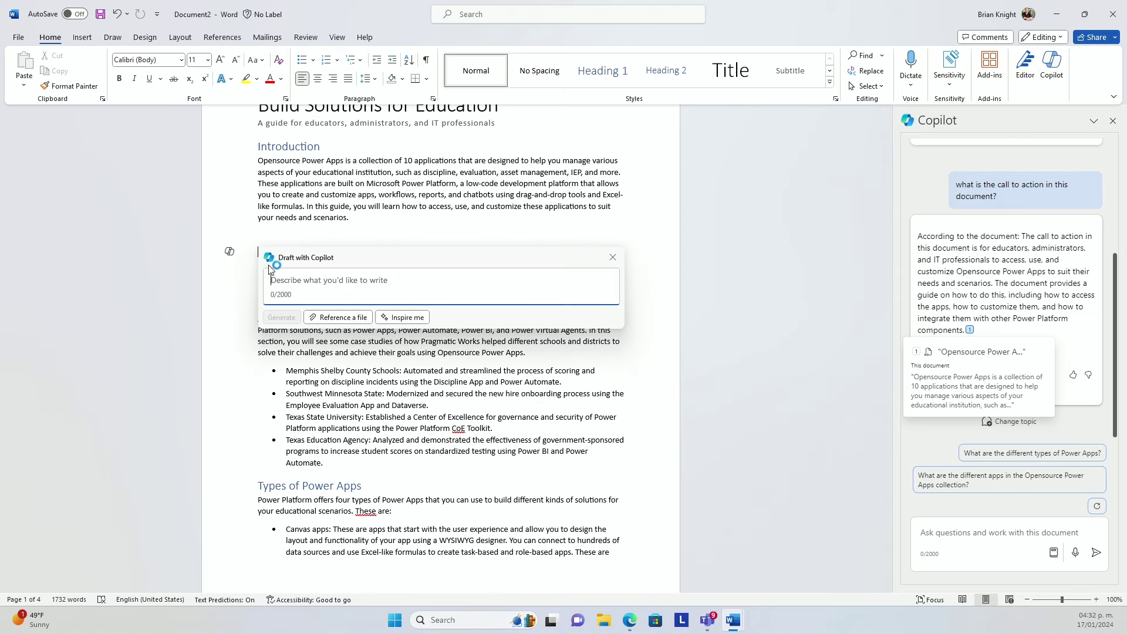
type("Build some ")
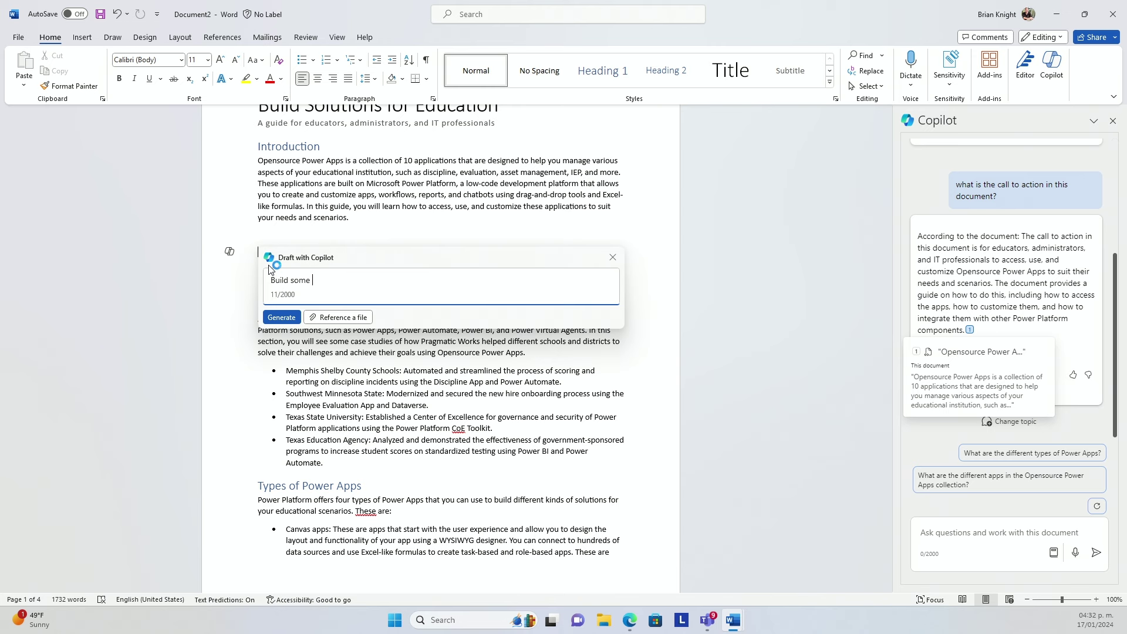
type("module")
type("instruction")
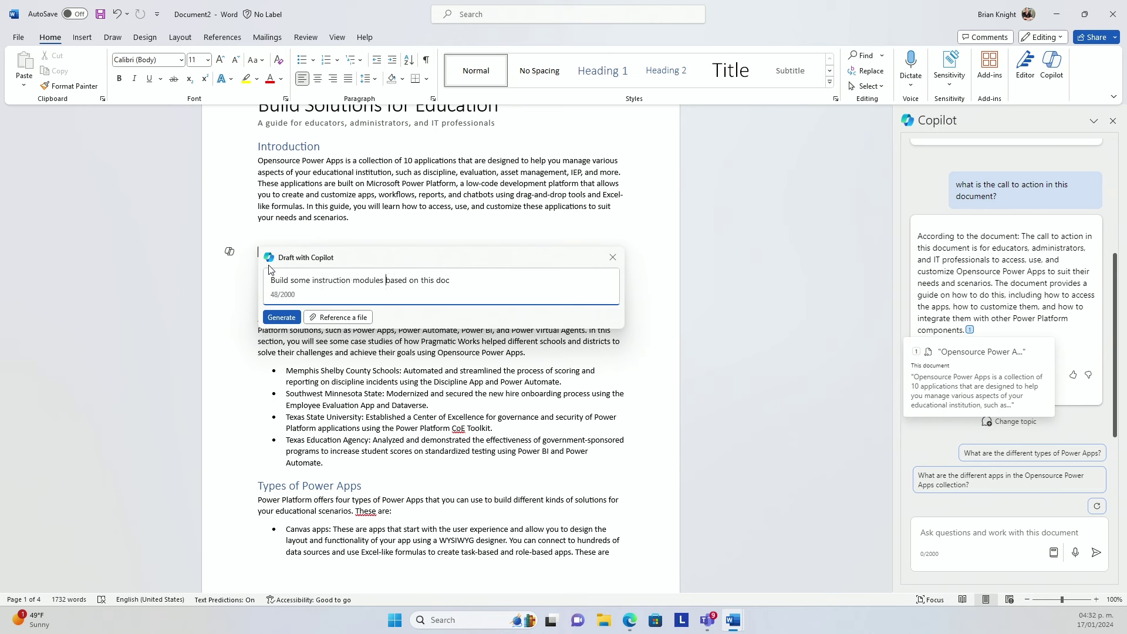
key("BackSpace")
key("BackSpace")
key("BackSpace")
key("BackSpace")
key("BackSpace")
key("BackSpace")
key("BackSpace")
key("BackSpace")
key("BackSpace")
key("BackSpace")
key("BackSpace")
key("BackSpace")
type("training")
key("shift+Return")
left_click(281, 328)
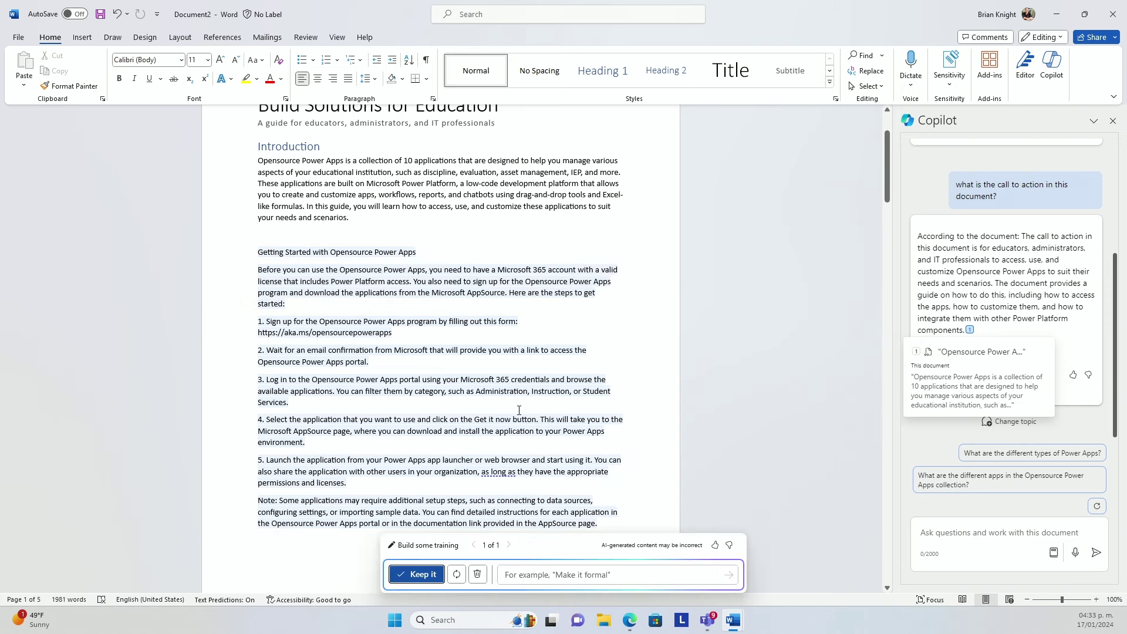
- Keep the Copilot Getting Started draft and append '2 hours', '1 hour' and '5 minutes' to steps 1–3
scroll(481, 415, "down", 1)
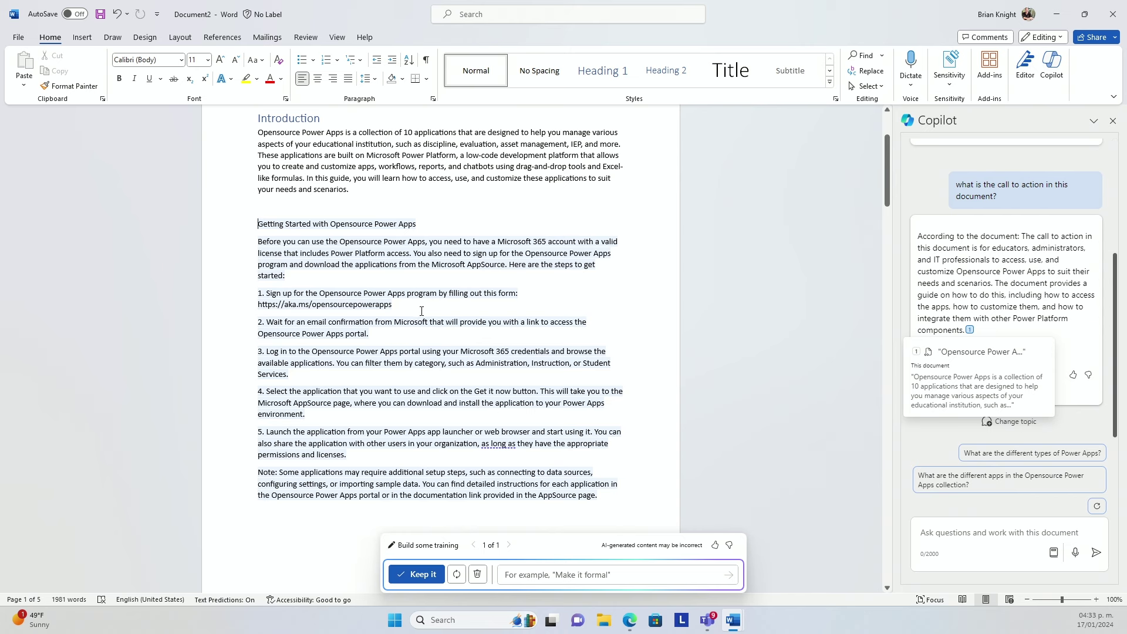
left_click(414, 574)
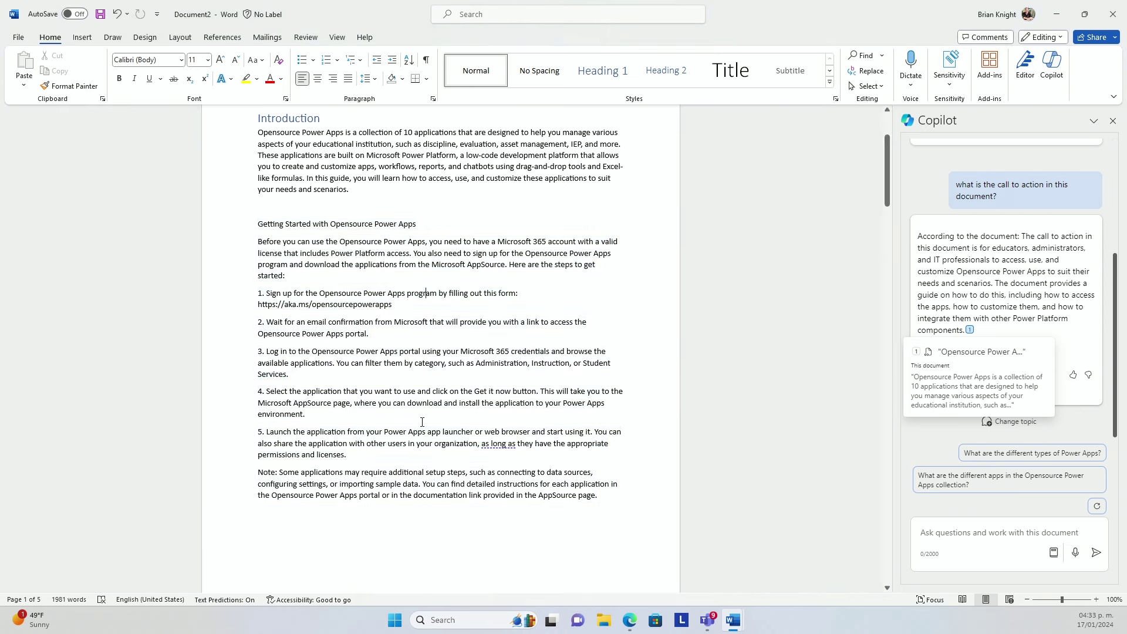
left_click(407, 305)
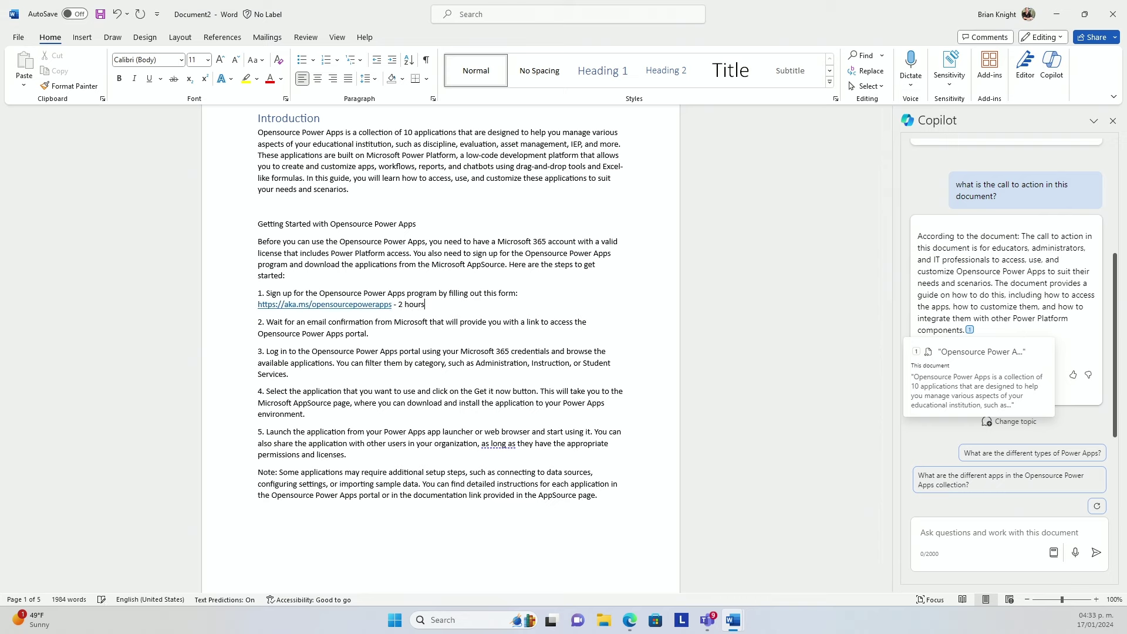
left_click(368, 333)
type("-")
type(" -")
type(" 5 minutes")
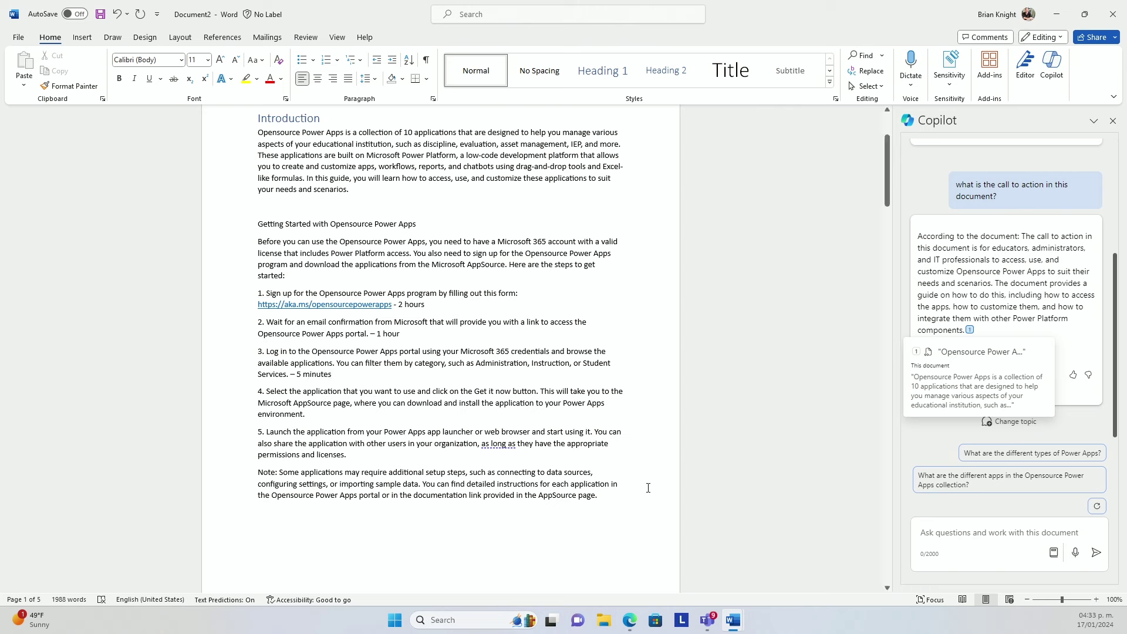
- Have Copilot visualize steps 1–5 and the Note as a Step/Instruction/Time table, and keep it
left_click_drag(599, 499, 259, 292)
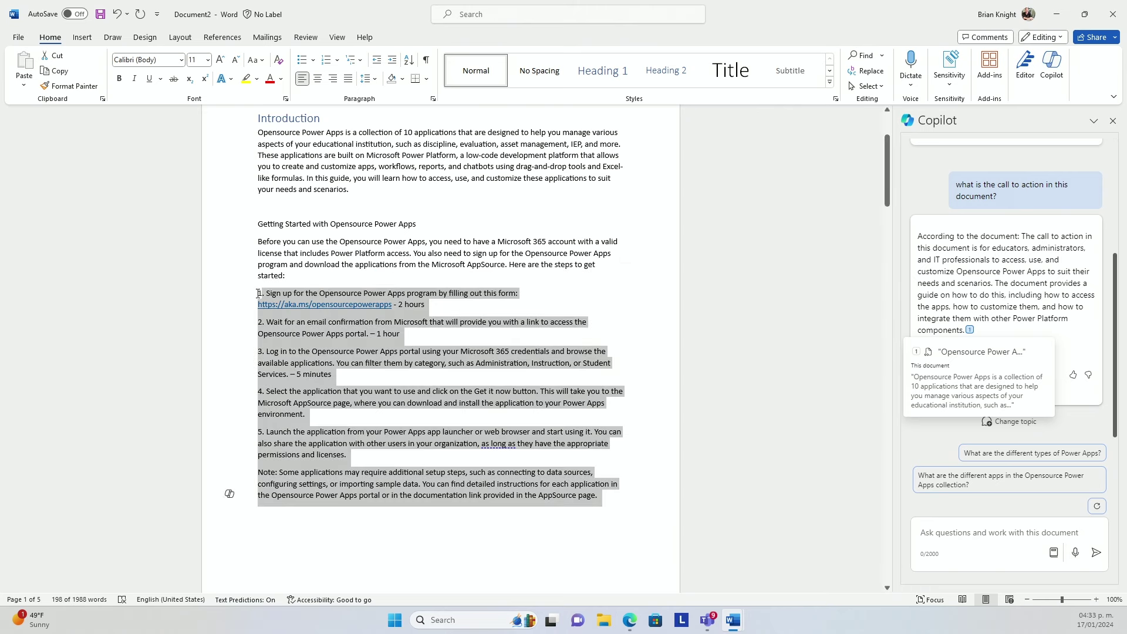
left_click(229, 494)
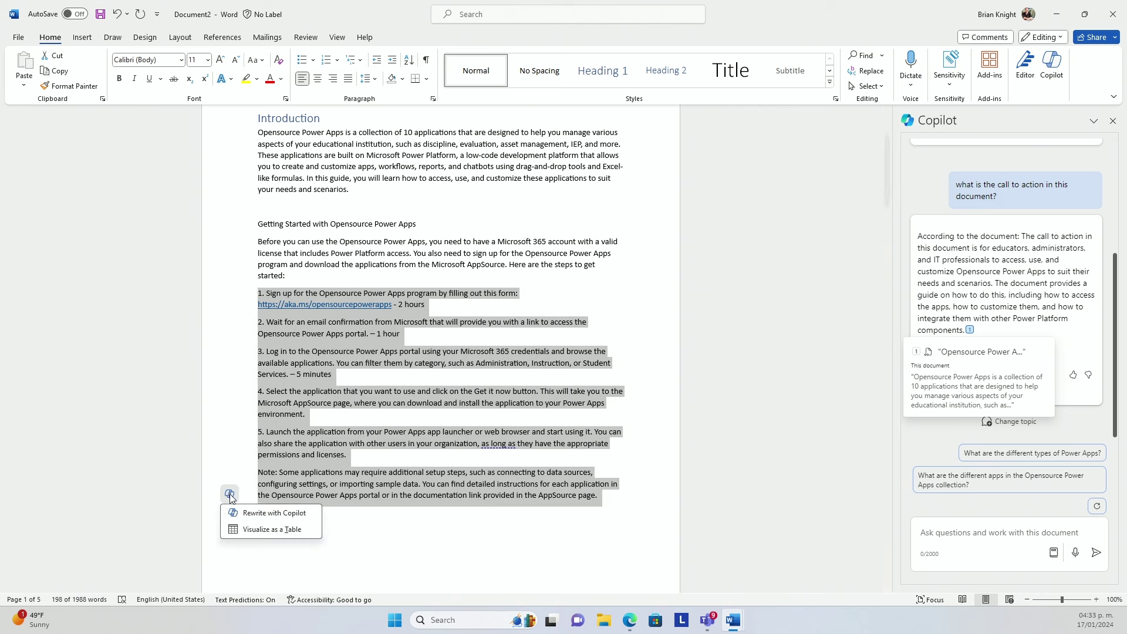
left_click(266, 530)
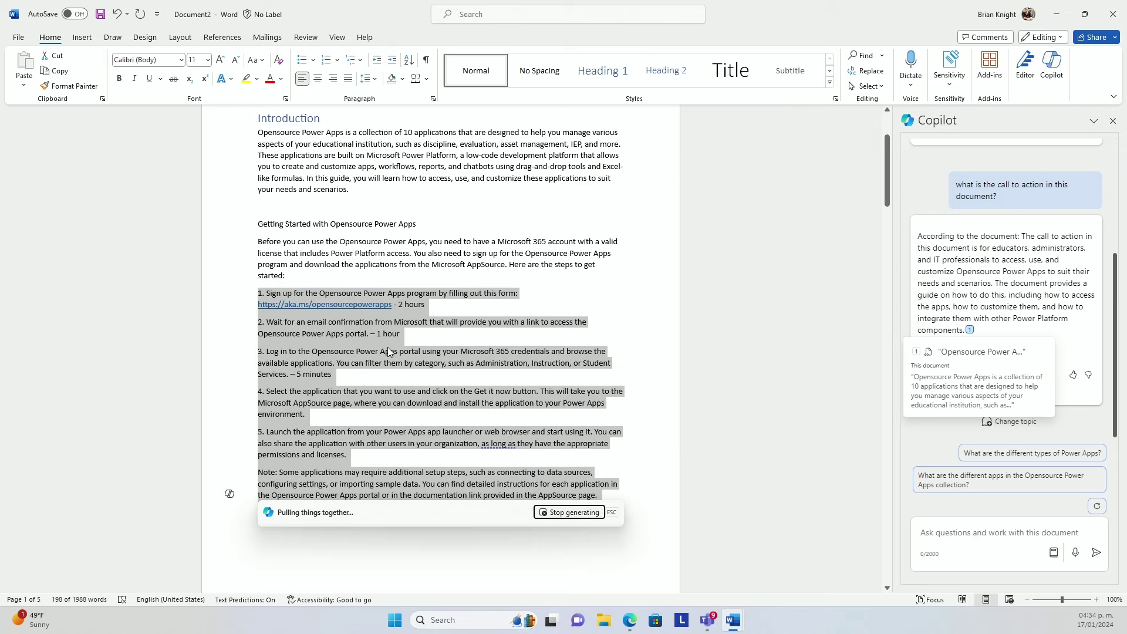
scroll(459, 436, "down", 5)
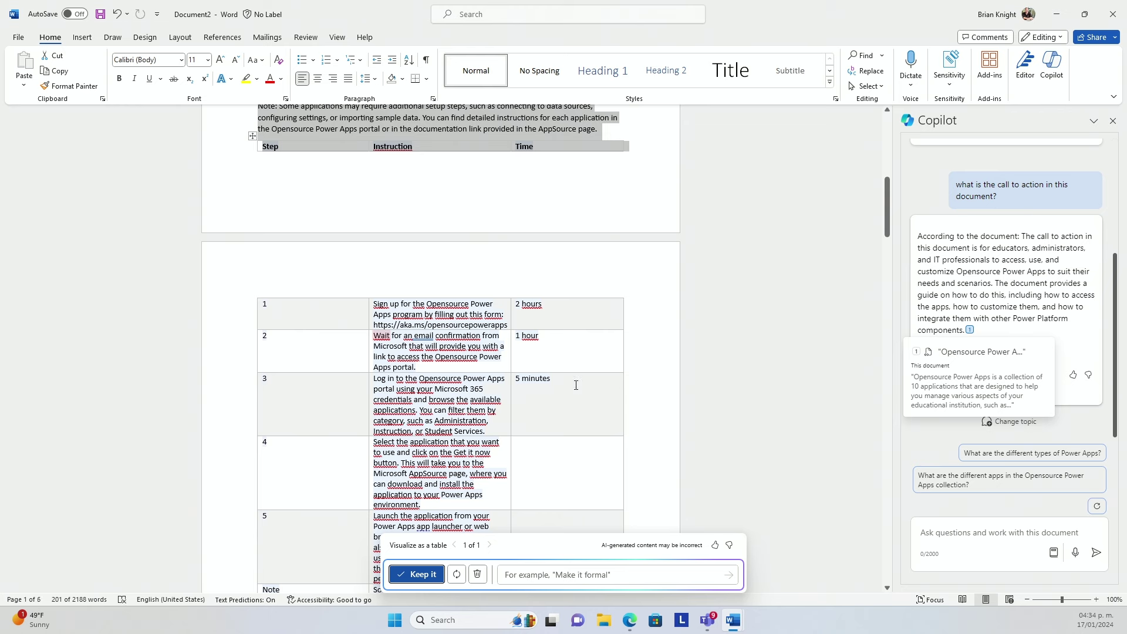
left_click(429, 578)
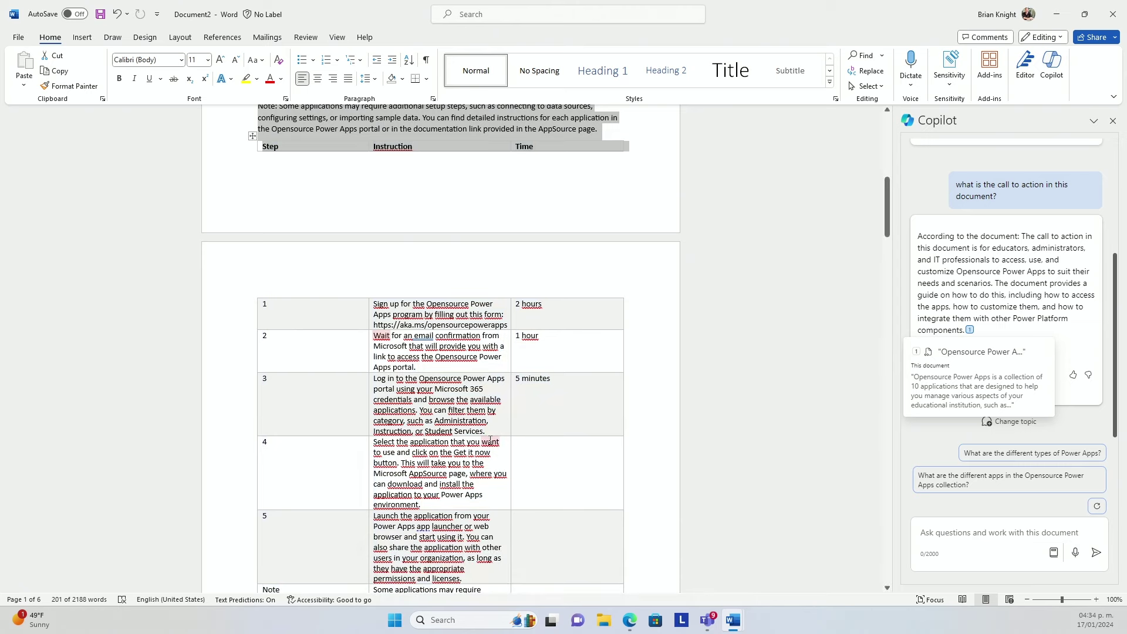
- Delete the original numbered steps 1–5 and Note paragraphs above the new table
scroll(476, 359, "up", 3)
scroll(475, 359, "up", 3)
left_click(430, 355)
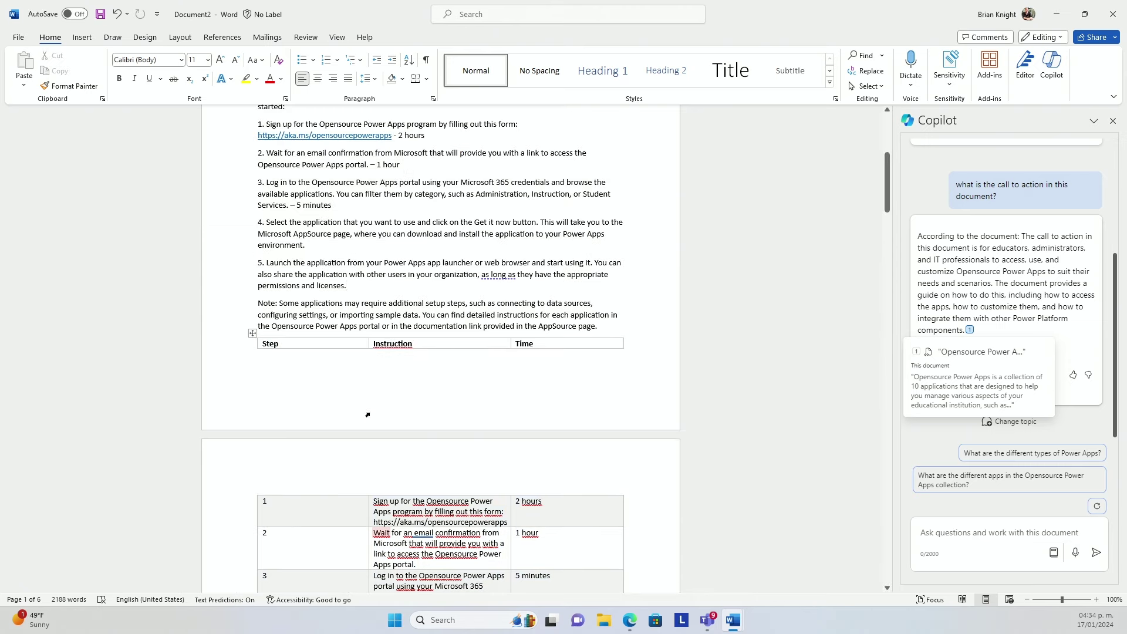
left_click_drag(600, 327, 221, 144)
key("Delete")
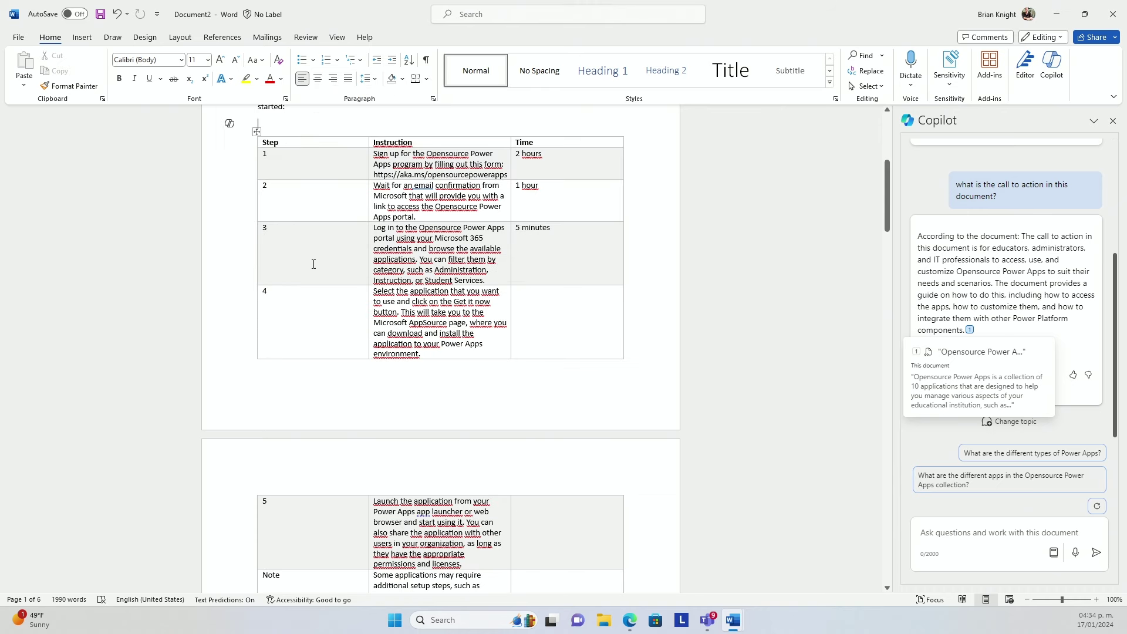